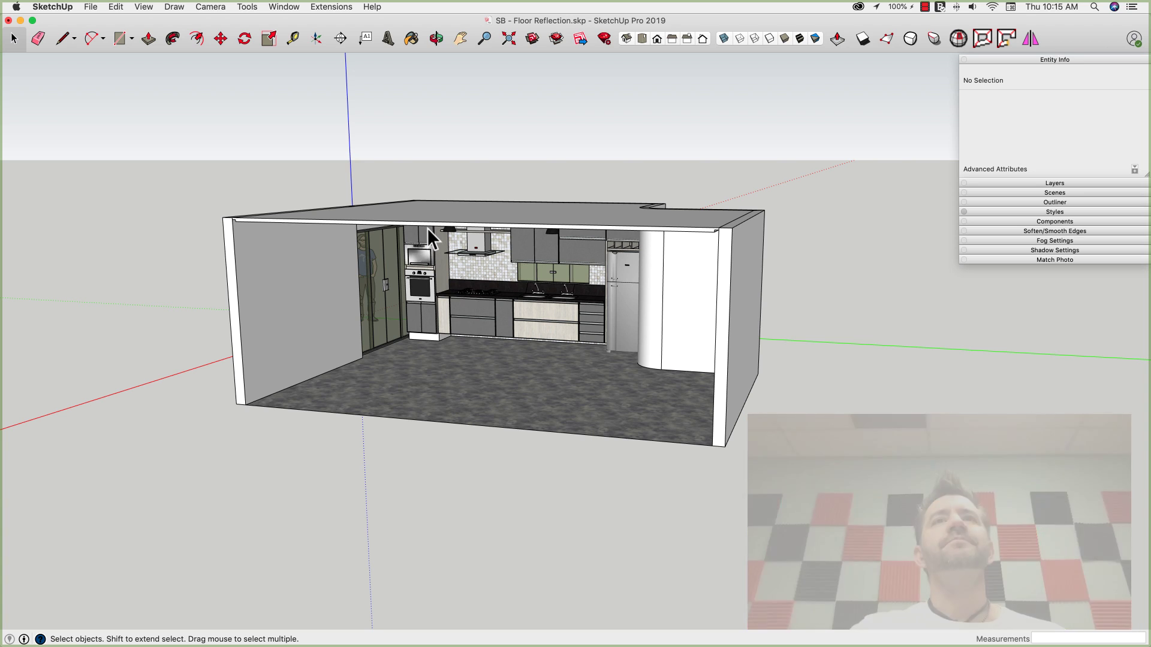
Check how the kitchen model is grouped by selecting the side wall and the back wall with its cabinets
middle_drag(436, 227, 484, 178)
middle_drag(584, 364, 497, 387)
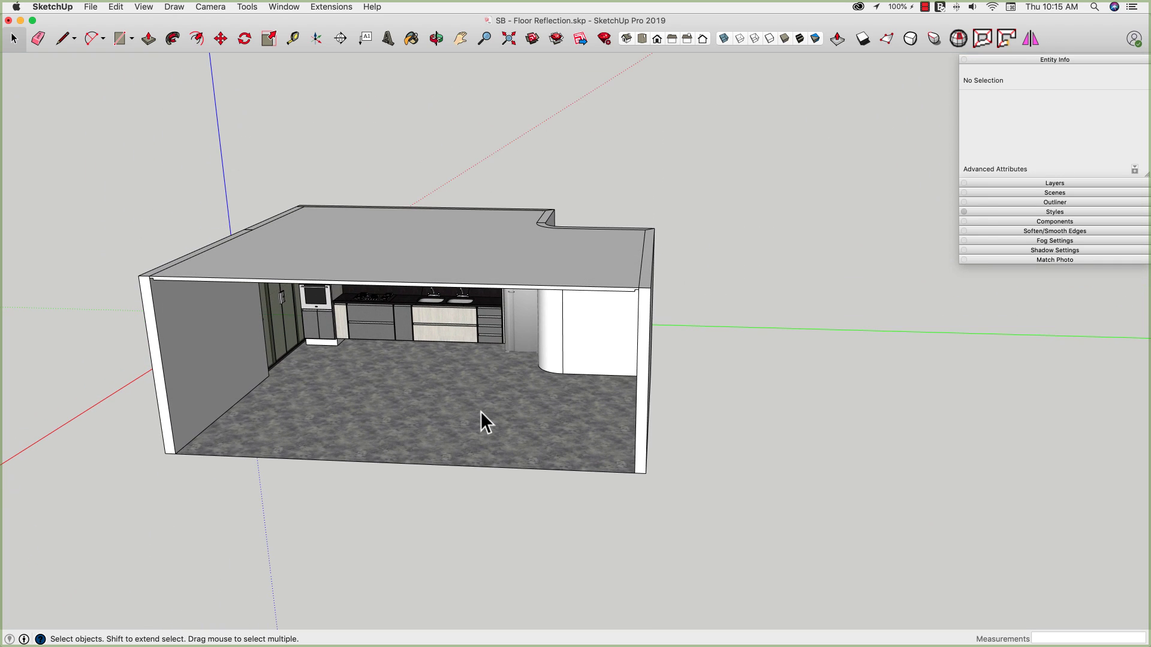
click(480, 414)
click(233, 346)
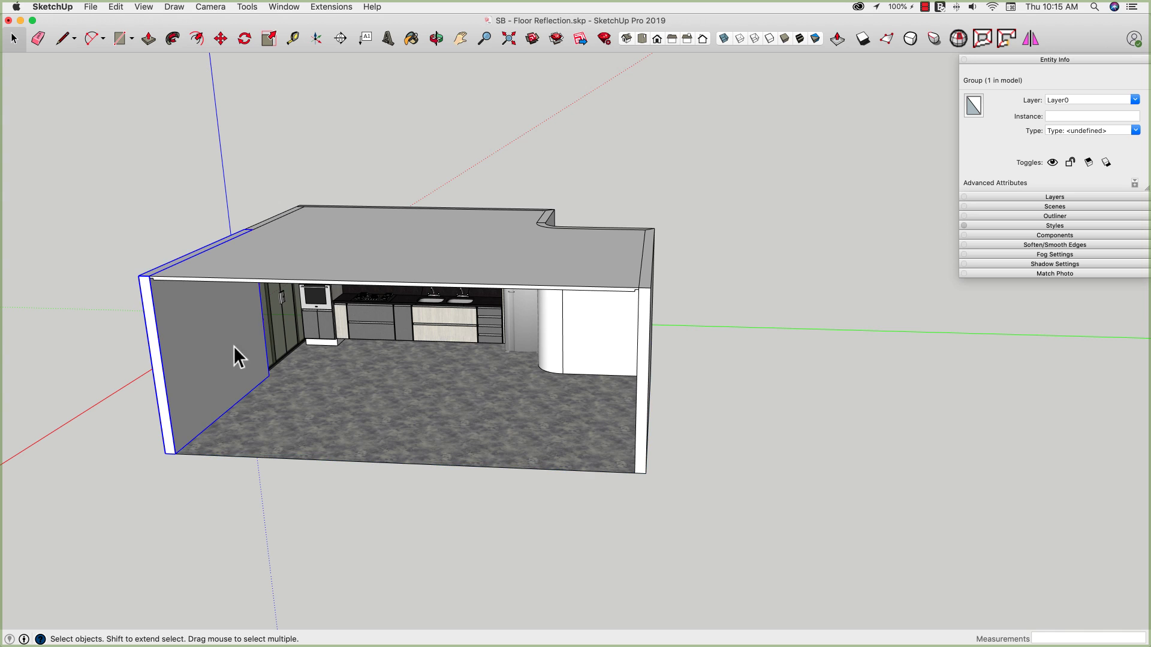
click(378, 326)
mouse_move(362, 332)
middle_down()
mouse_move(346, 325)
mouse_move(357, 314)
middle_up()
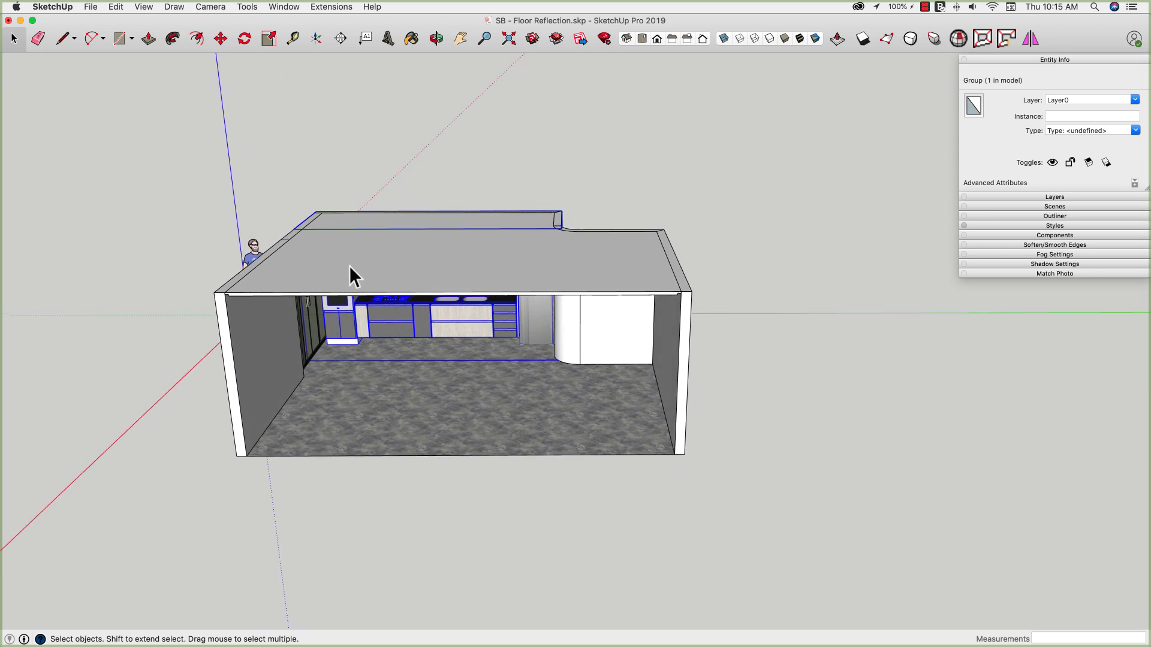
key(Page_Down)
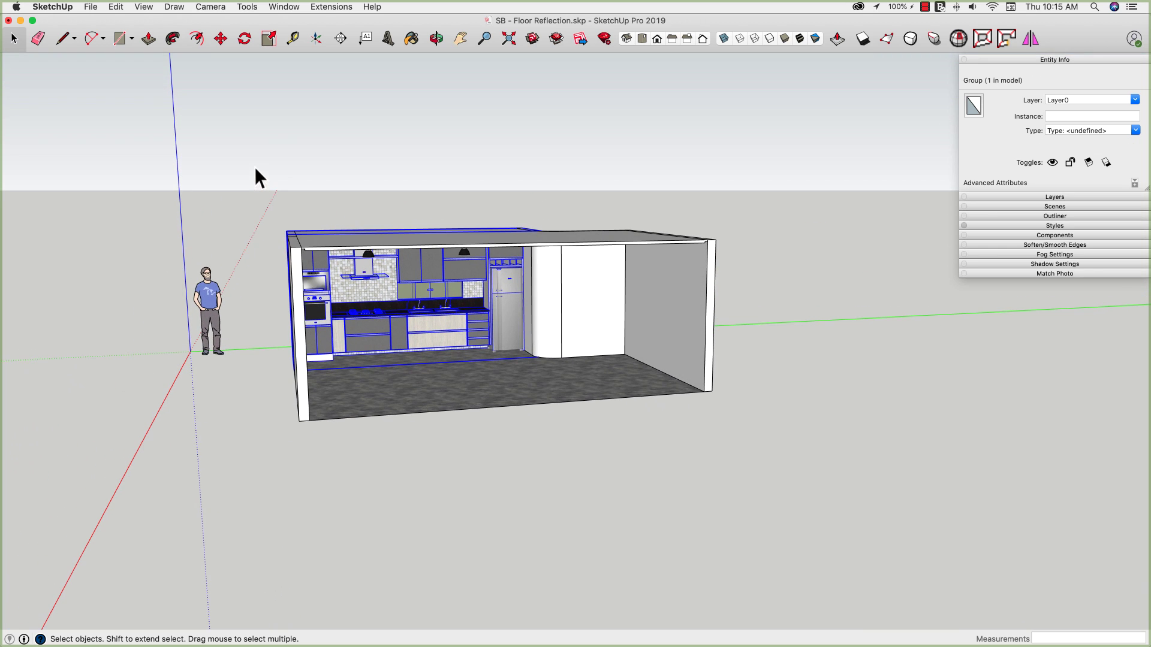
Select the entire kitchen room without the human figure and make it a component named Room
drag(254, 167, 810, 487)
key(Page_Down)
right_click(443, 387)
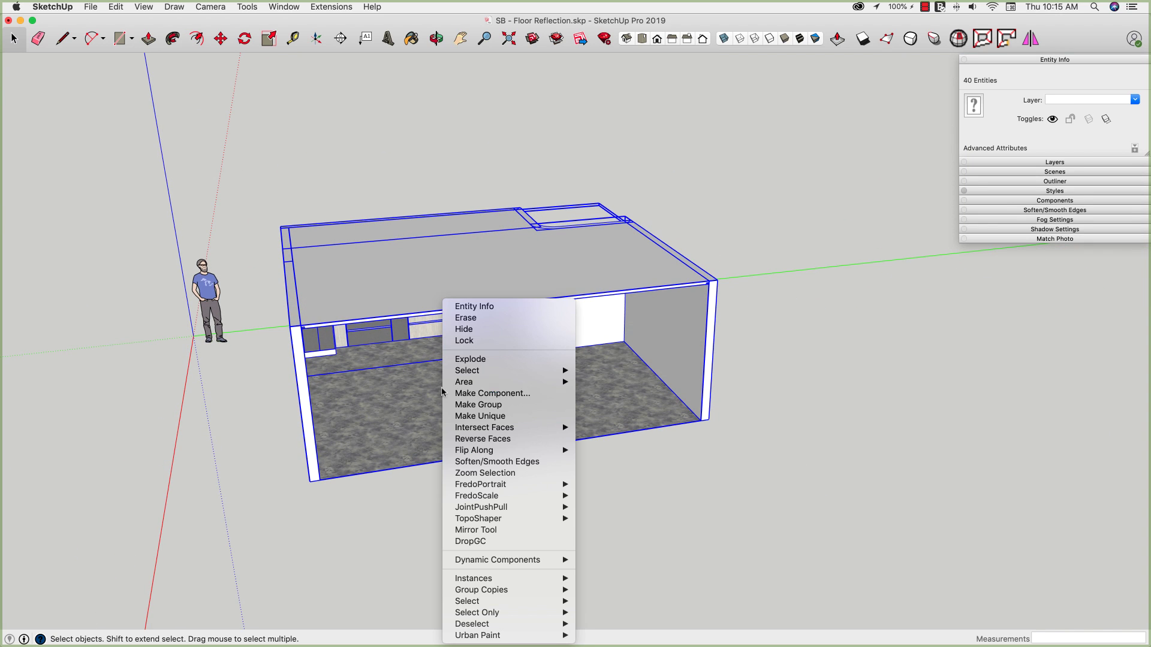
click(476, 393)
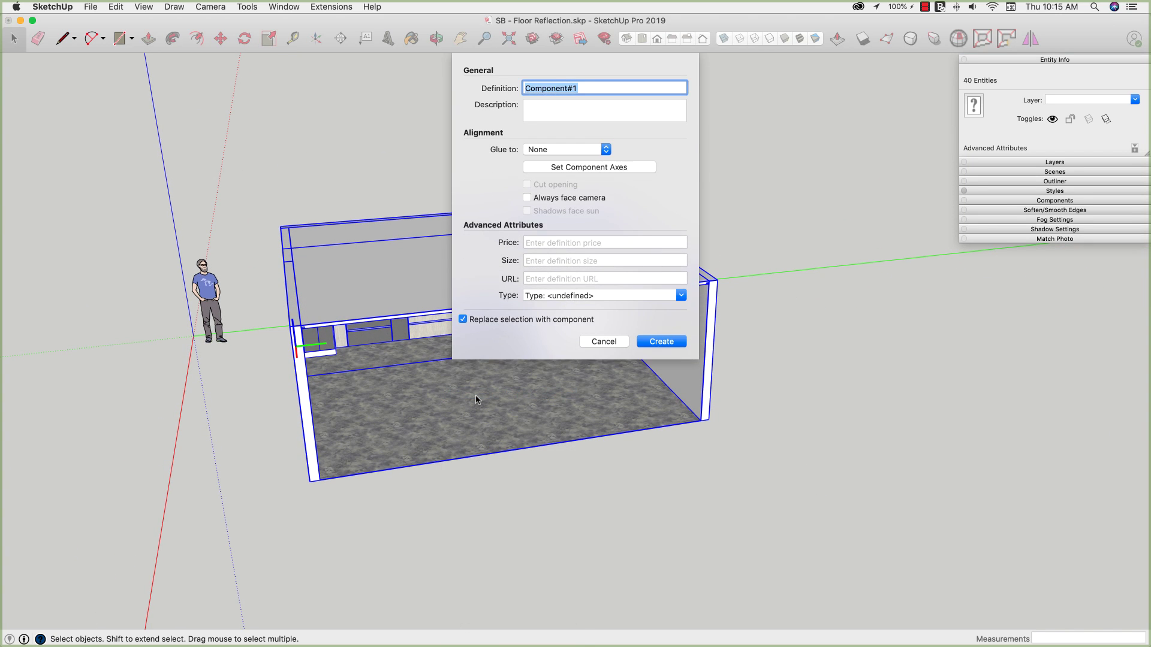
text(Room)
key(Return)
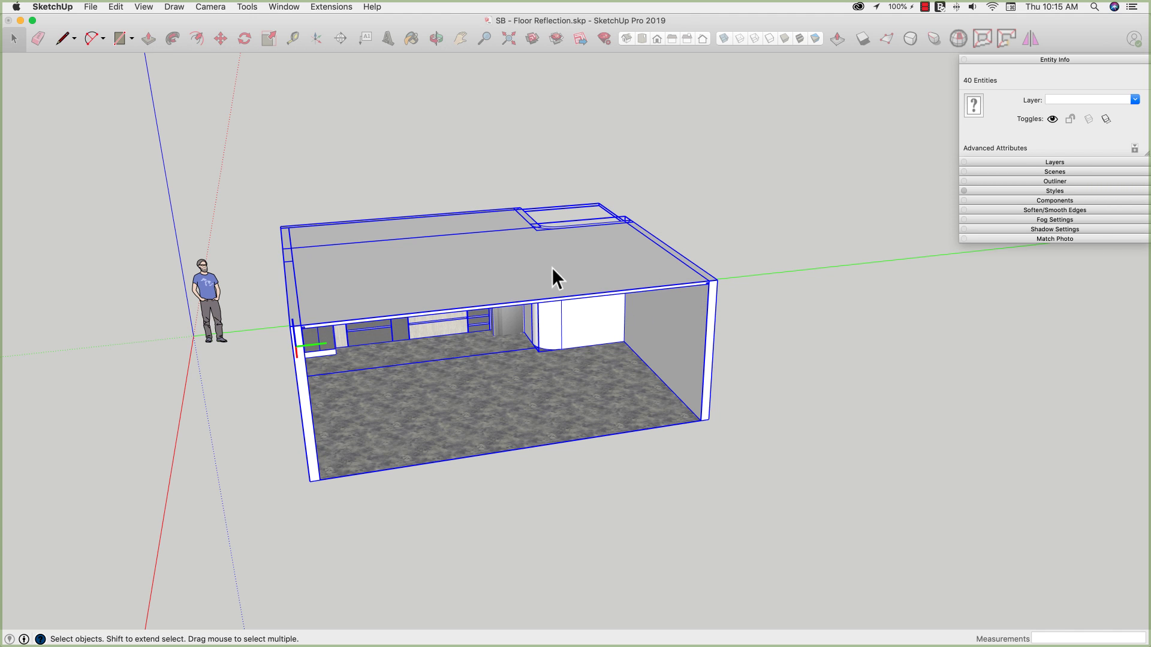
Copy the Room component about 27' 5 1/2" along the green axis, beside the original
key(f)
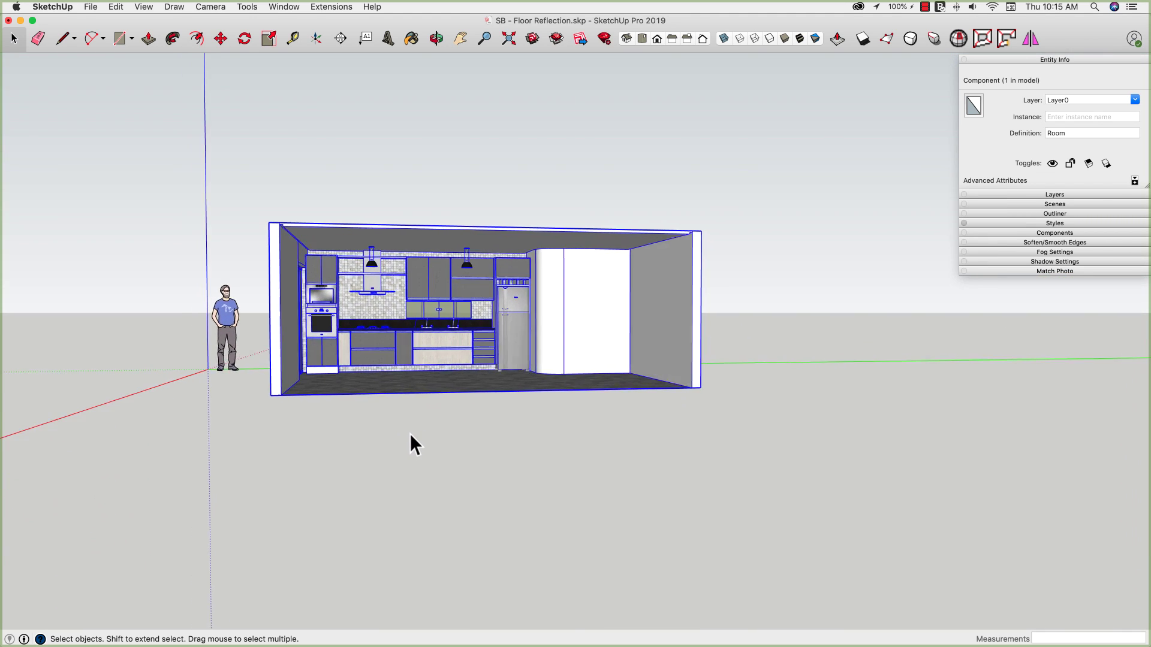
key(i)
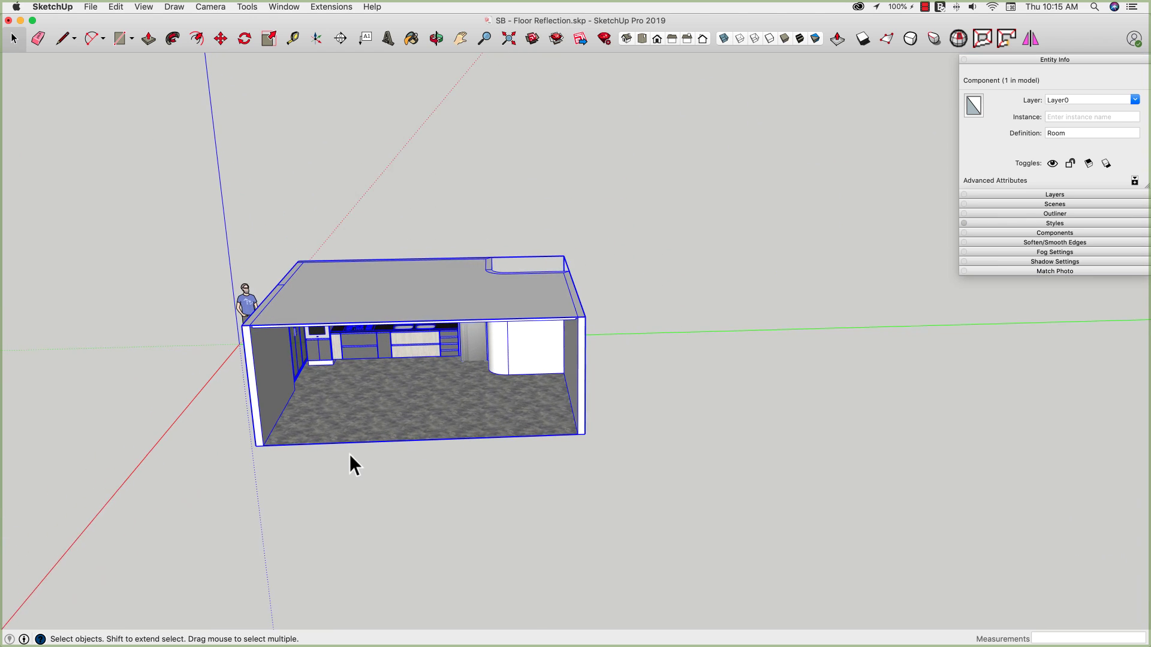
key(m)
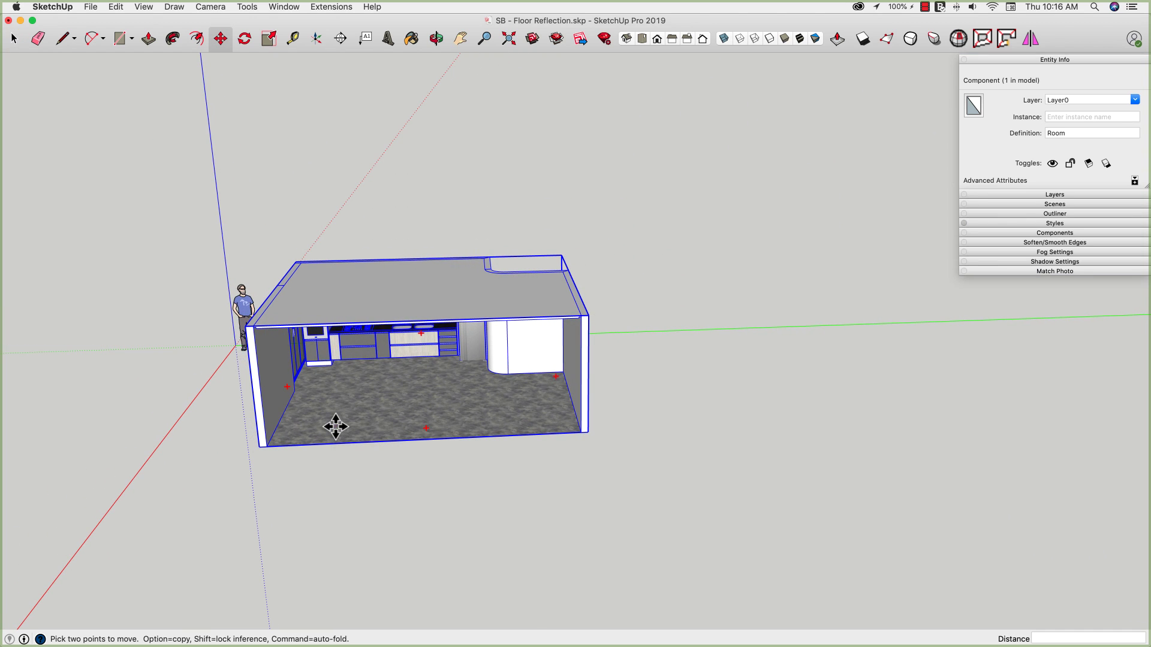
click(335, 427)
key(alt)
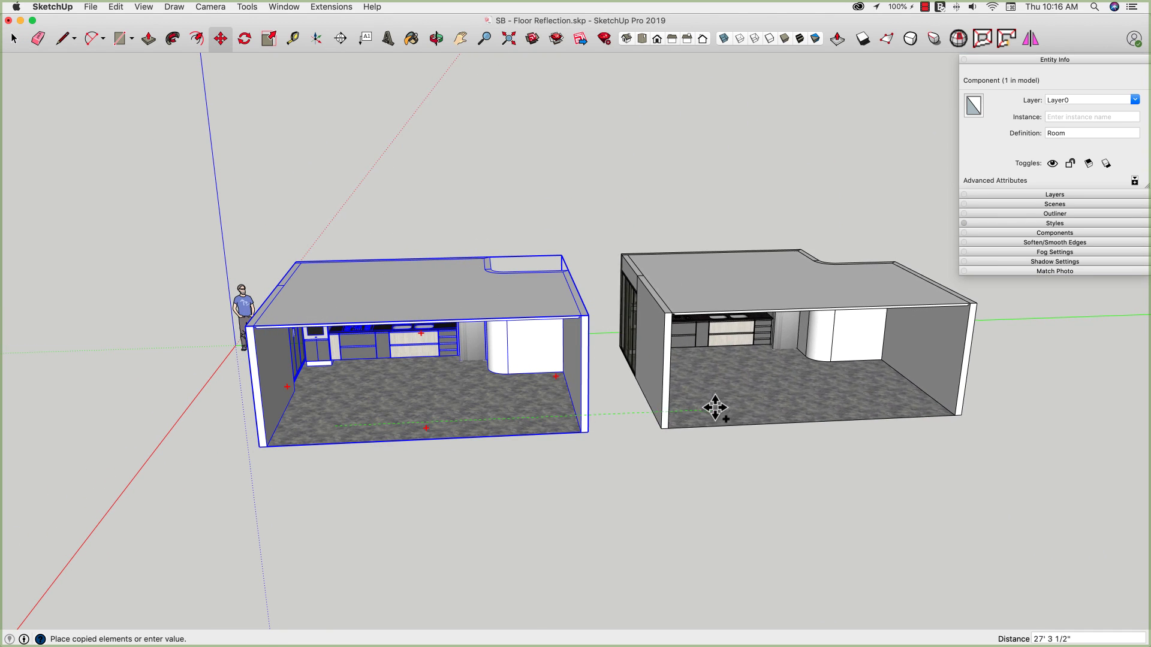
click(716, 409)
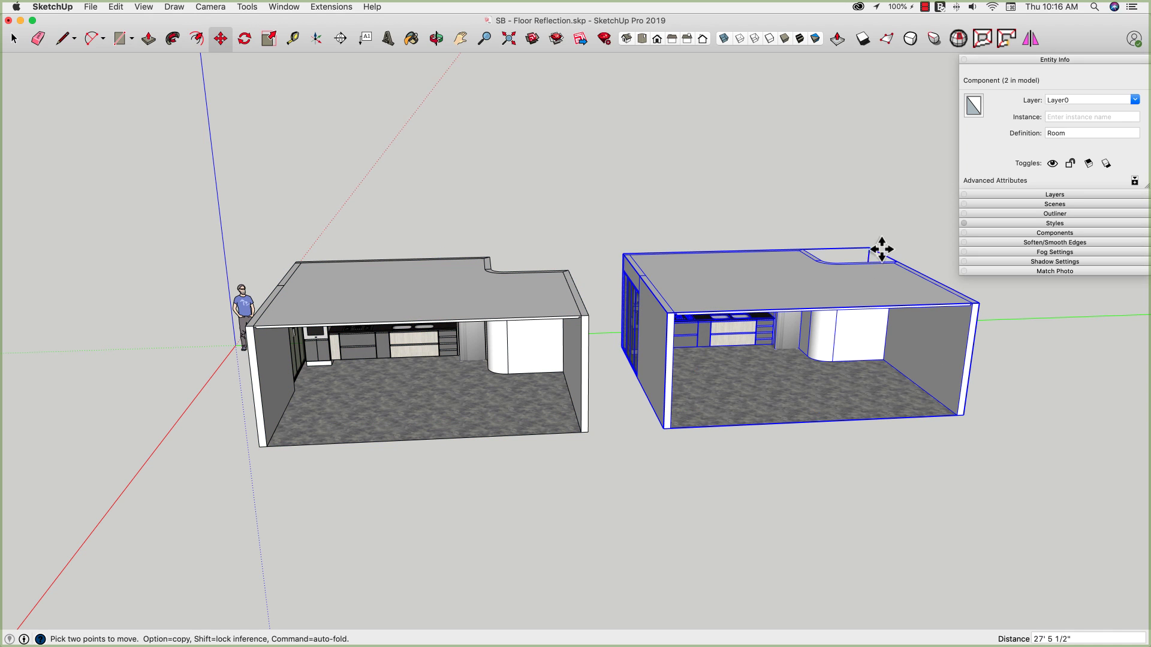
Flip the copied room vertically with a blue scale of -1.00 and align it corner to corner directly beneath the original
key(s)
drag(779, 274, 773, 474)
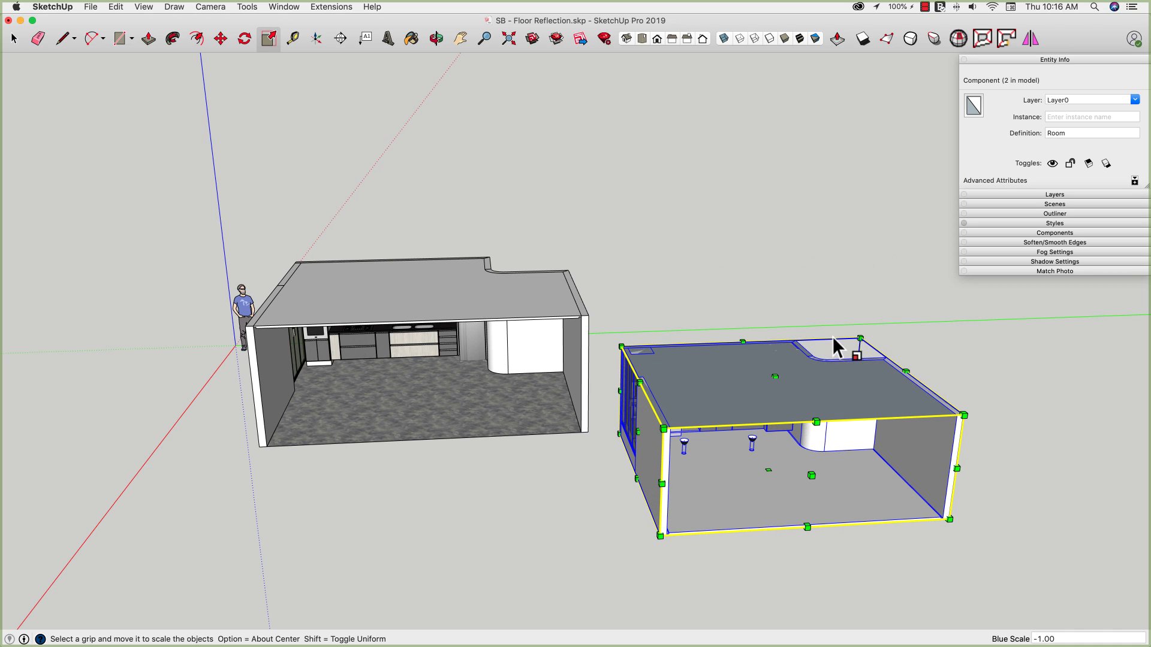
key(m)
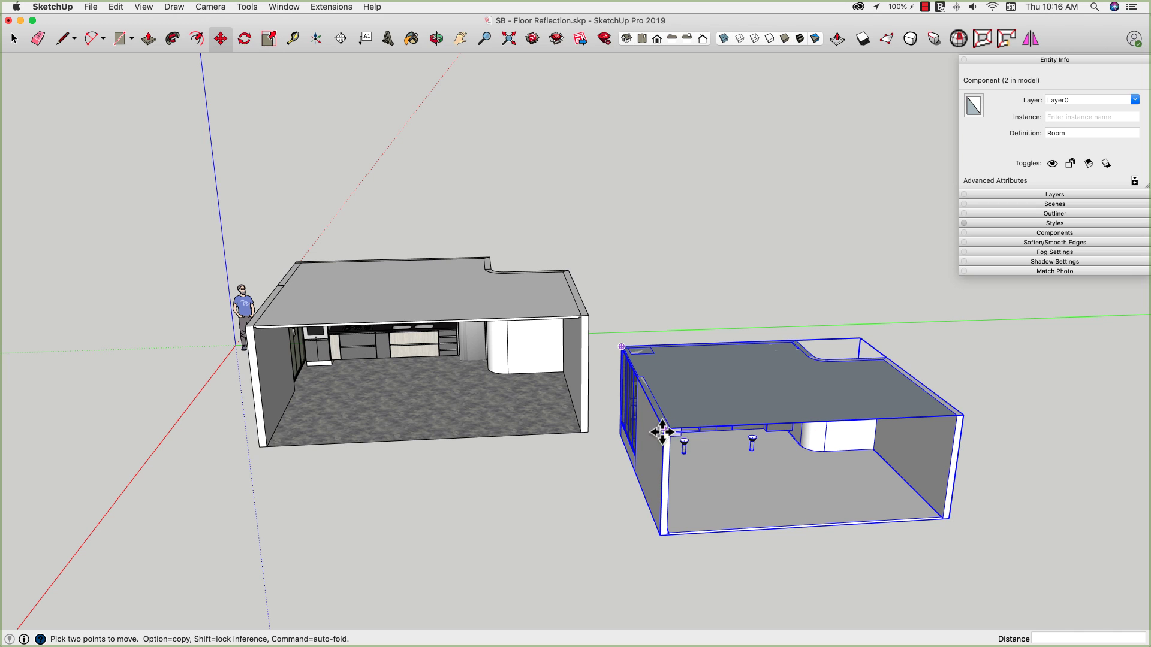
click(661, 431)
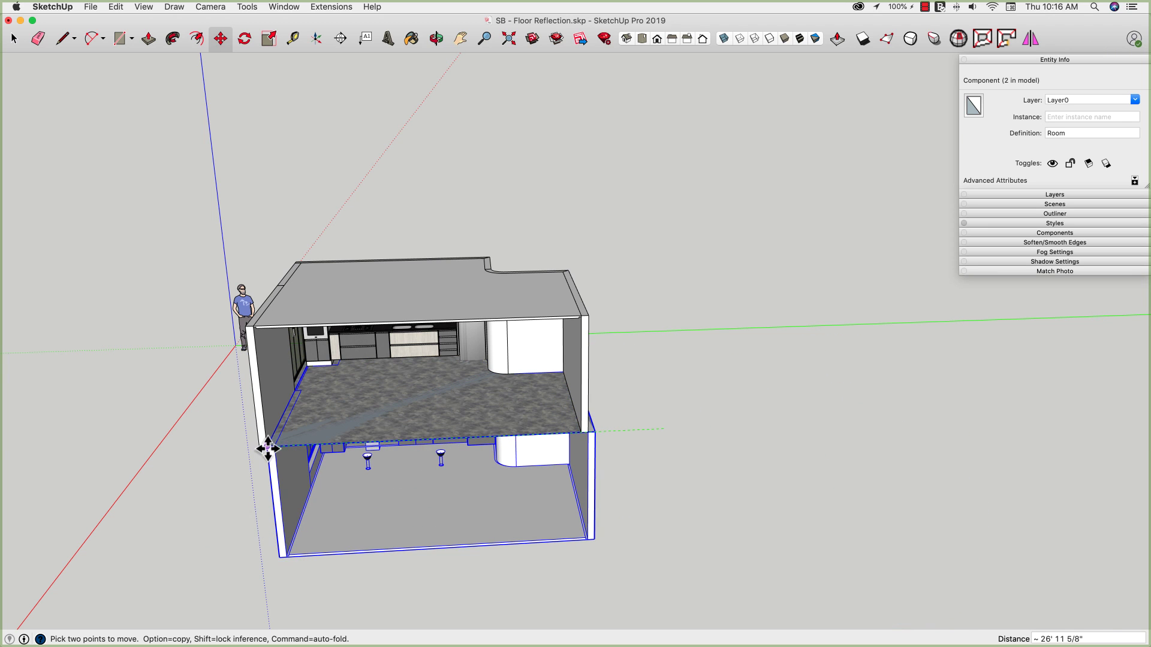
click(262, 446)
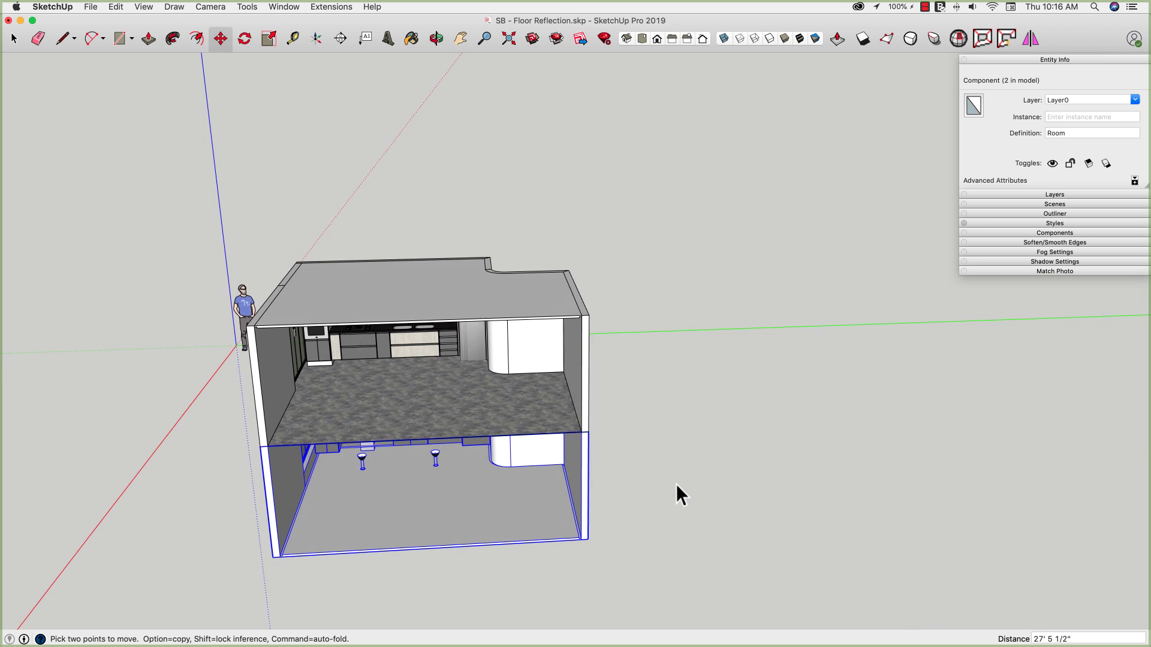
key(space)
Examine the original room and its mirrored copy below from the right view, inside the kitchen, and from an overall perspective
key(super+4)
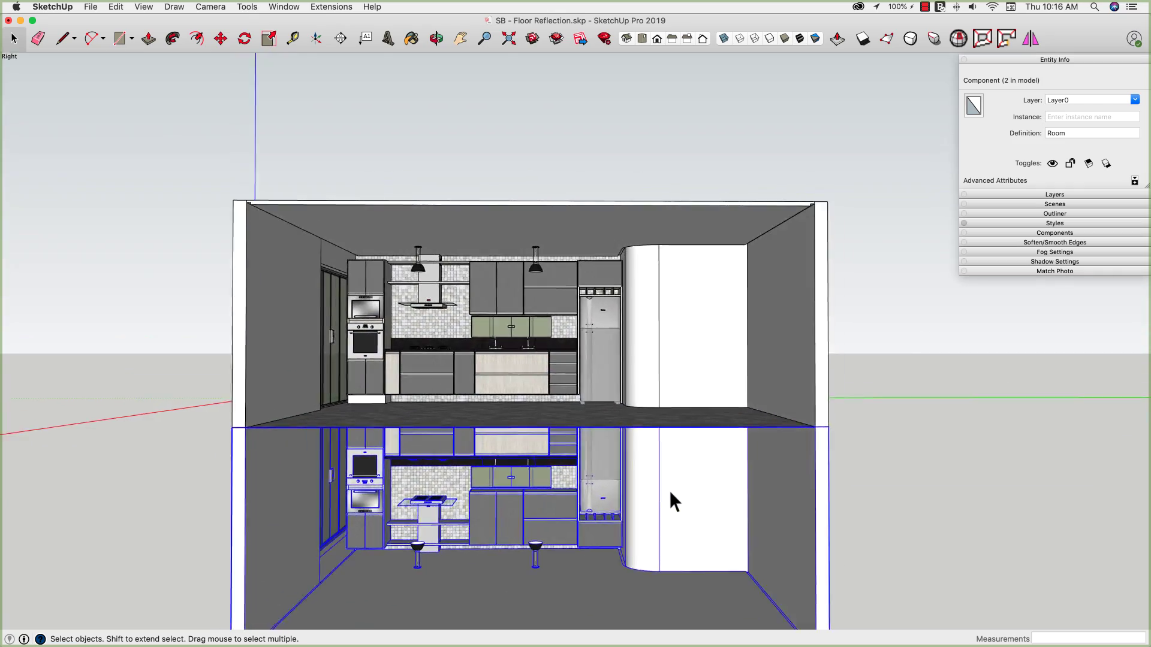
key(super+1)
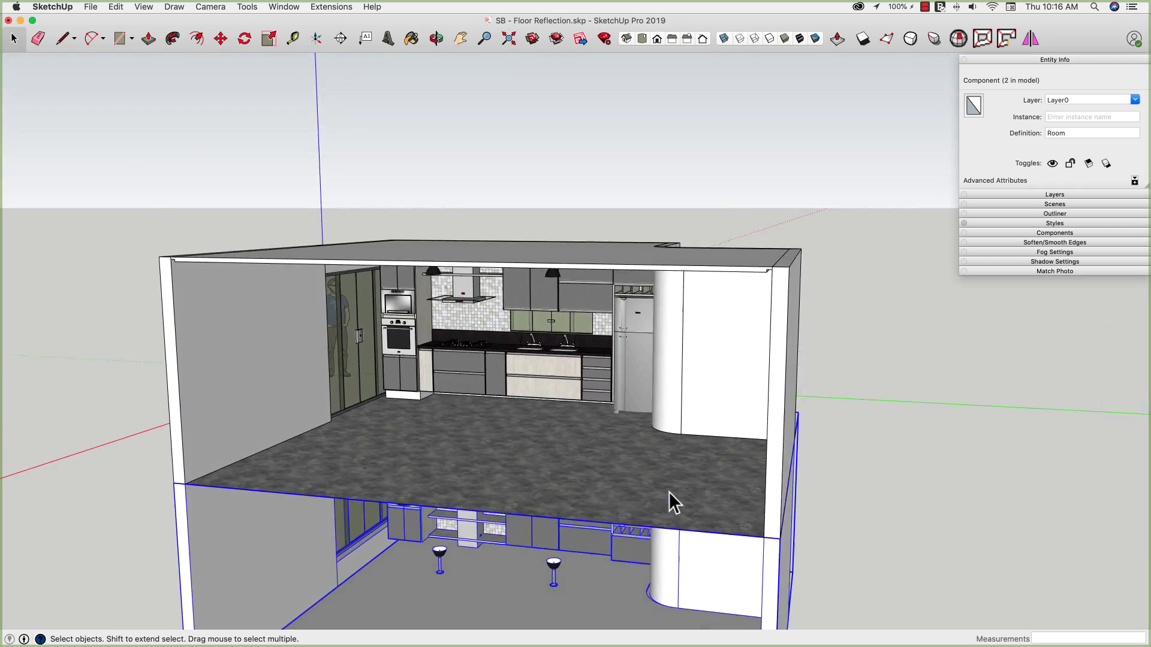
middle_drag(666, 490, 588, 412)
scroll(588, 414, up, 10)
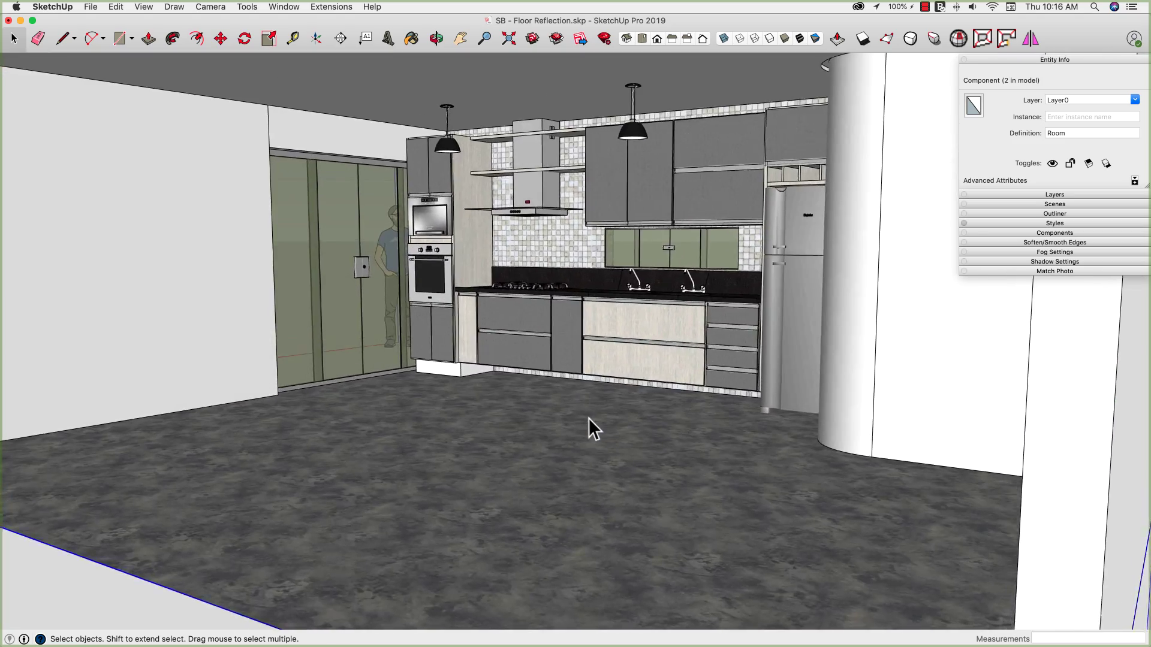
scroll(588, 418, up, 2)
middle_drag(588, 418, 436, 457)
middle_drag(678, 470, 602, 397)
scroll(602, 397, down, 5)
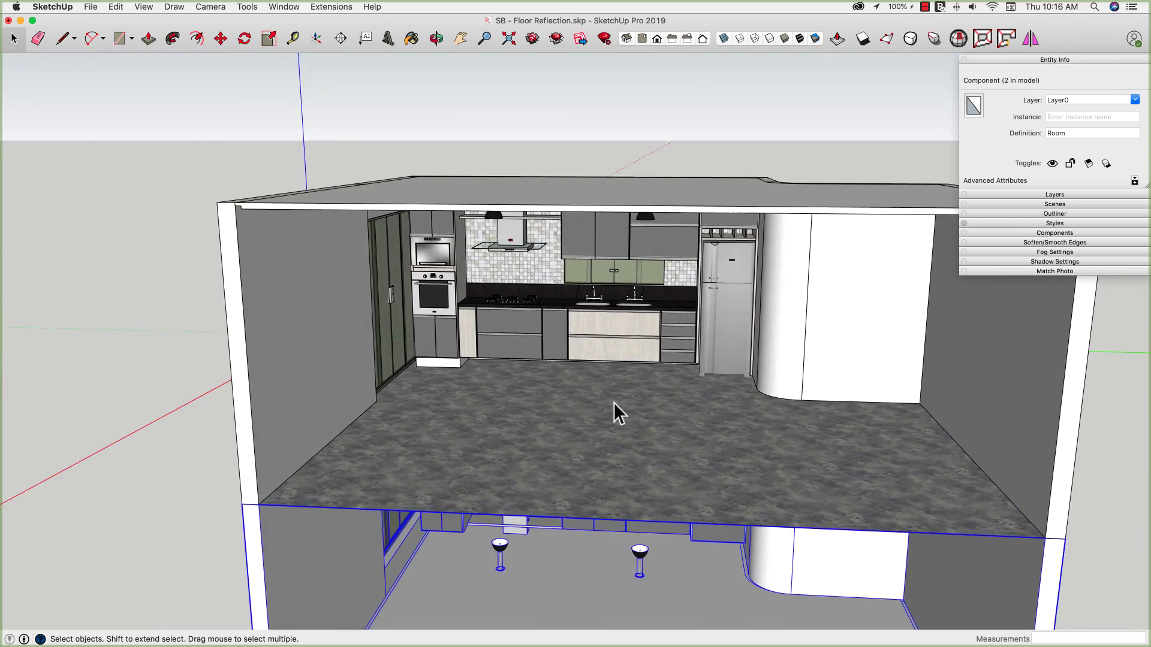
middle_drag(382, 327, 343, 322)
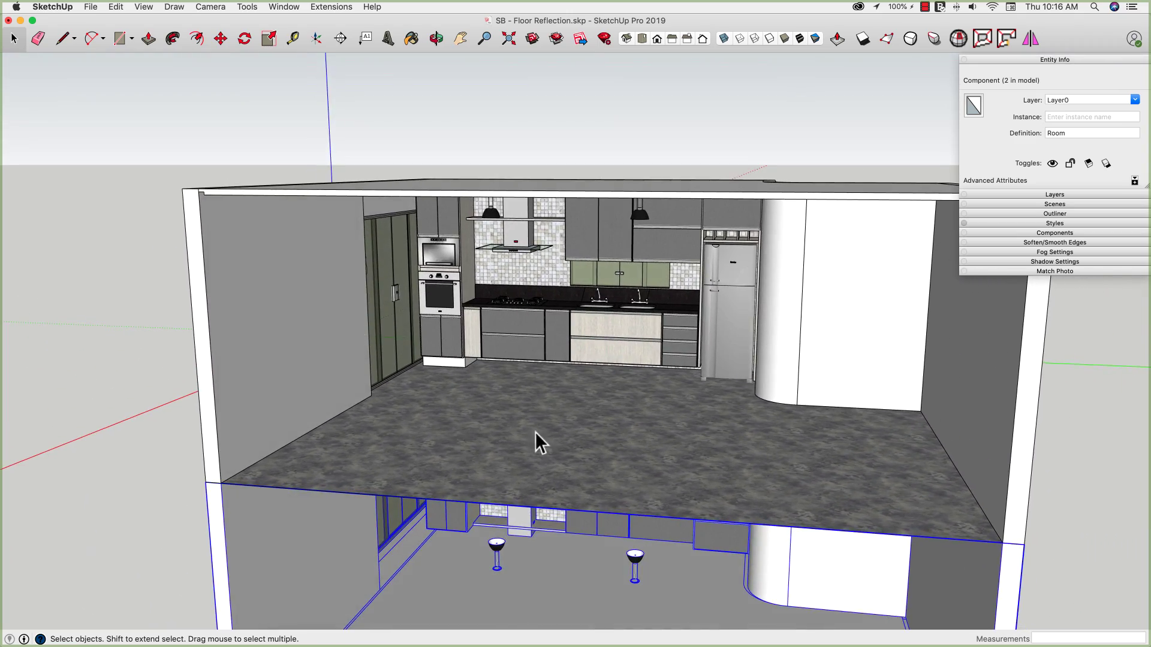
middle_drag(444, 375, 587, 386)
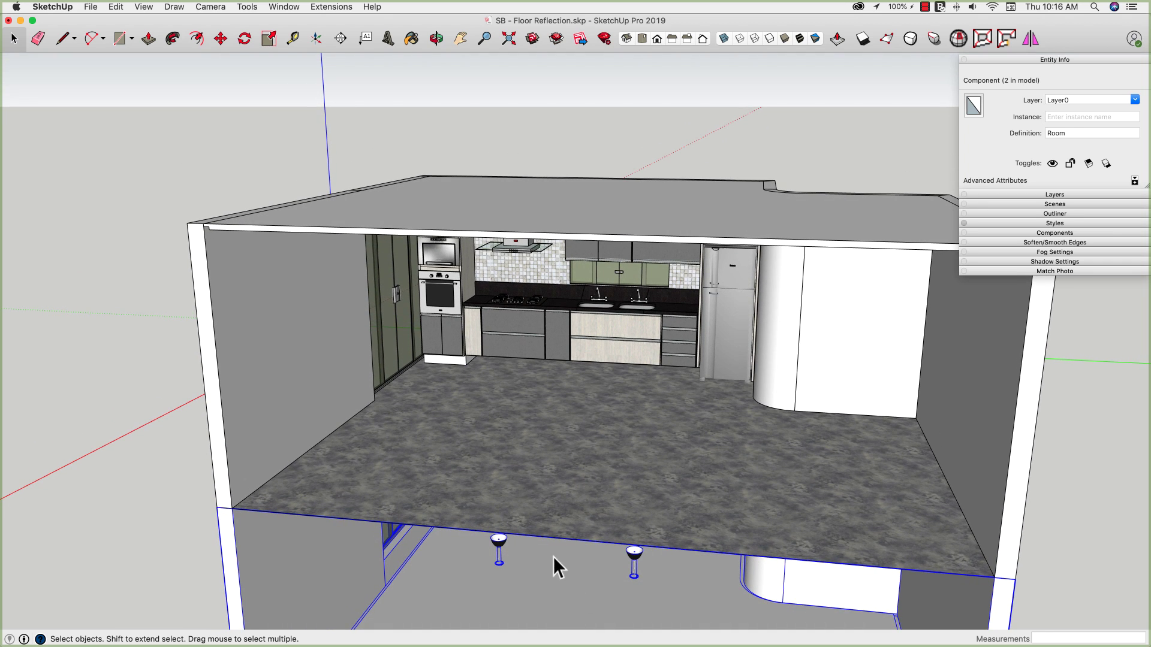
scroll(551, 542, up, 5)
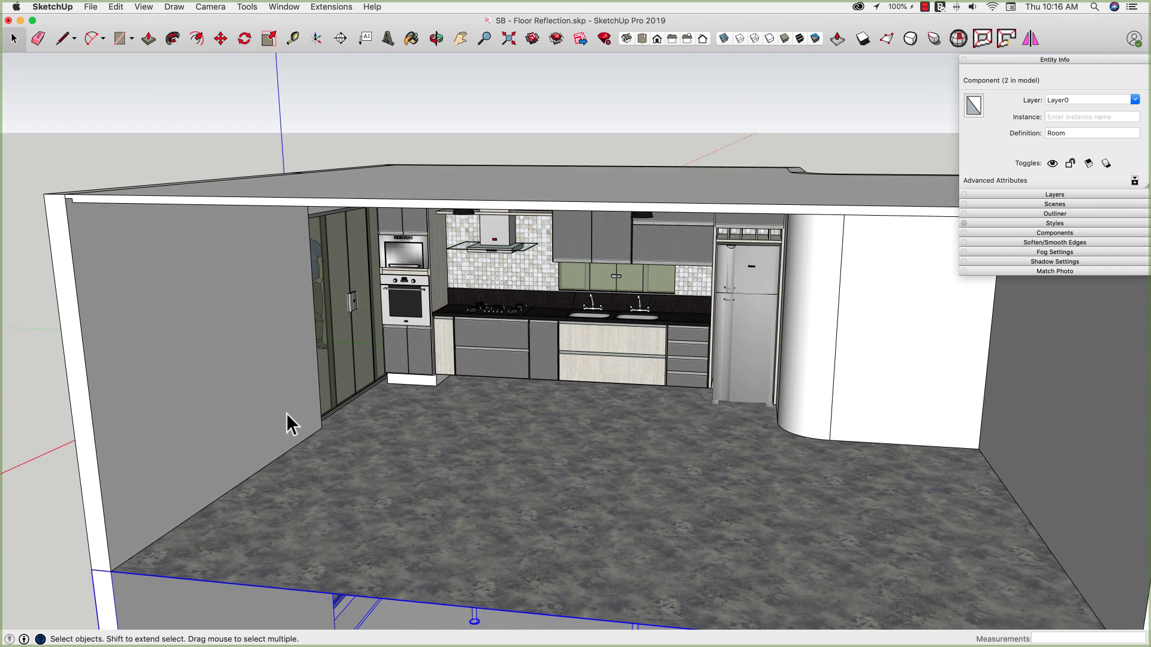
Open the upper Room component for editing and select the floor group inside it
double_click(286, 412)
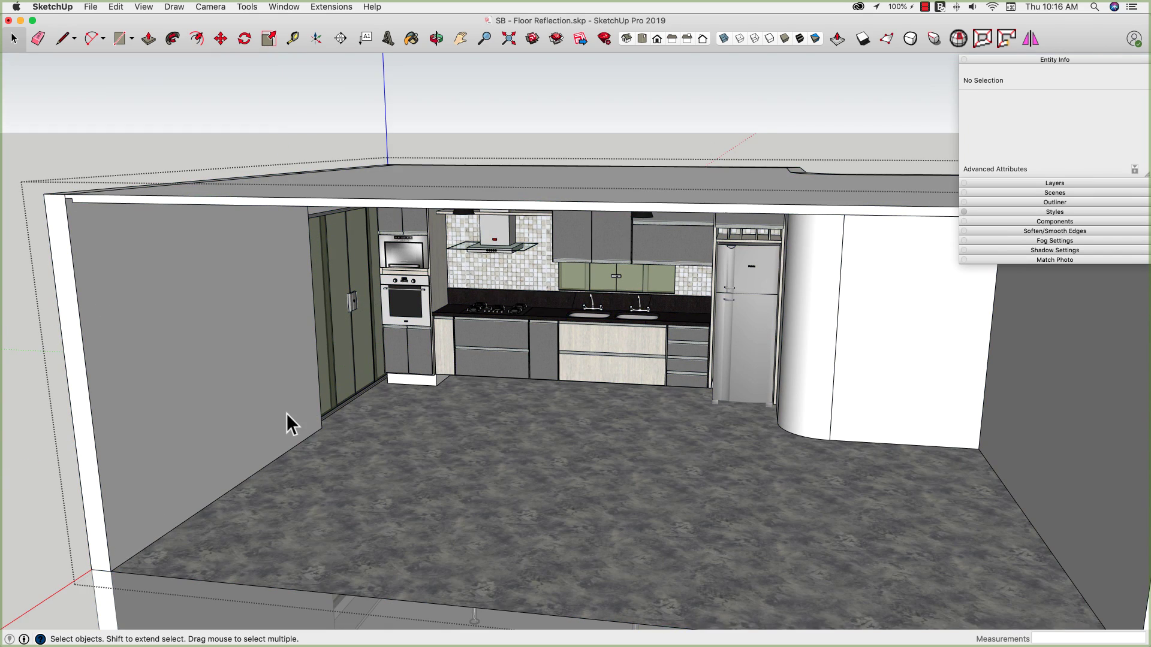
scroll(731, 477, down, 1)
scroll(730, 447, down, 3)
middle_drag(479, 302, 456, 420)
click(493, 429)
scroll(457, 420, up, 5)
scroll(454, 423, up, 3)
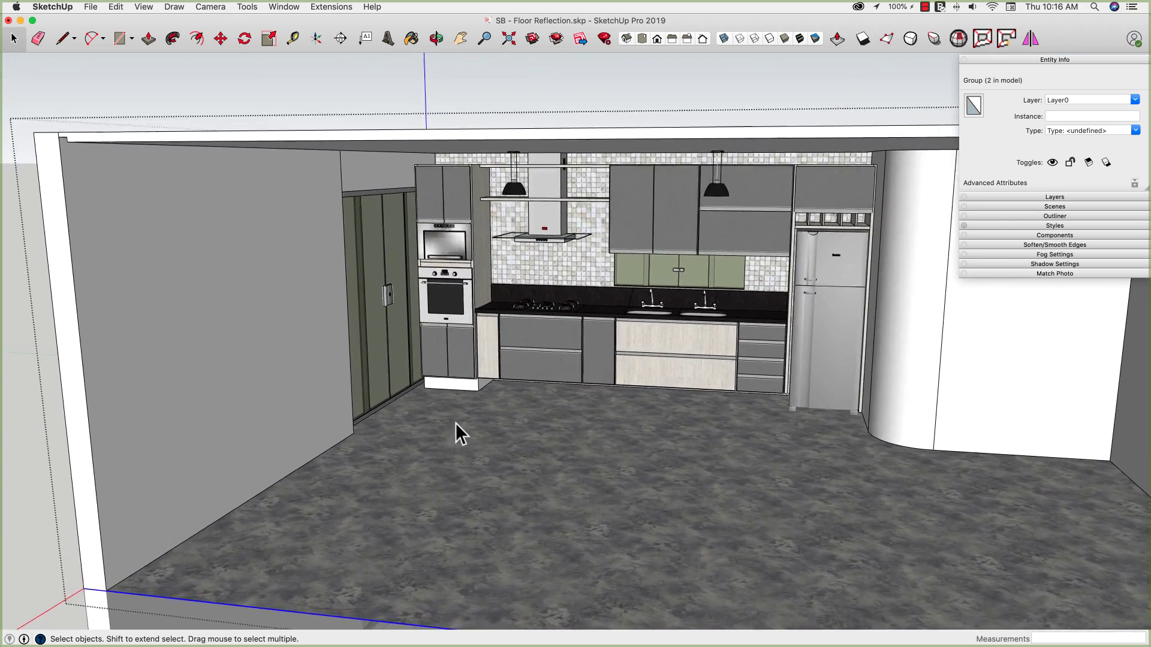
middle_drag(478, 493, 439, 393)
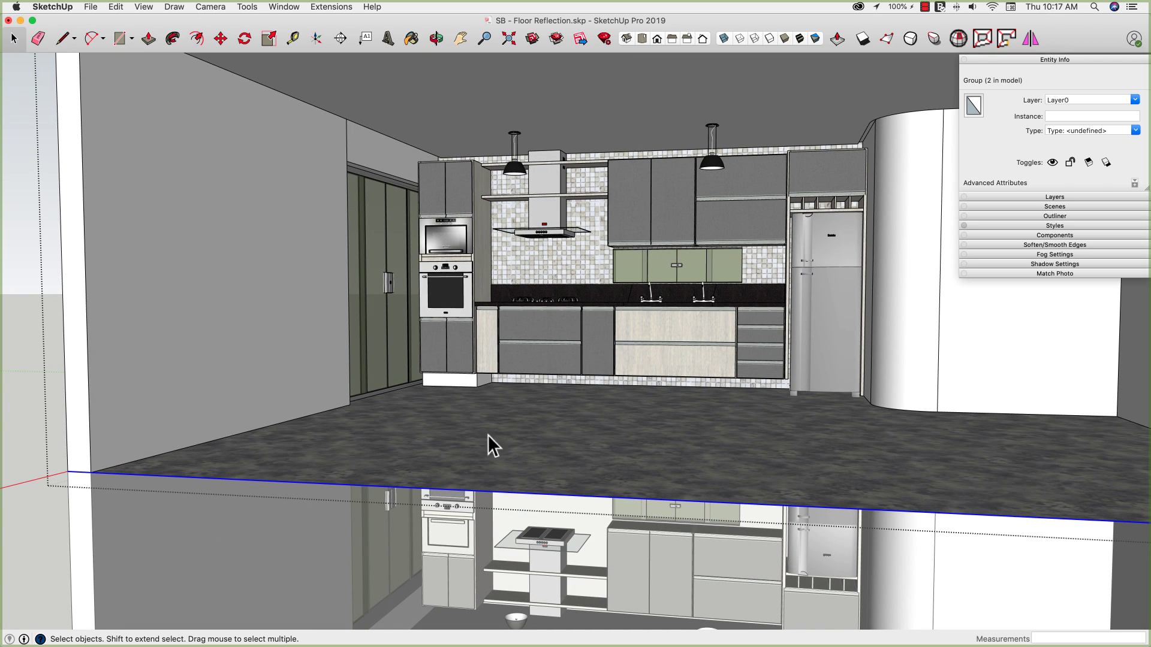
middle_drag(533, 437, 452, 404)
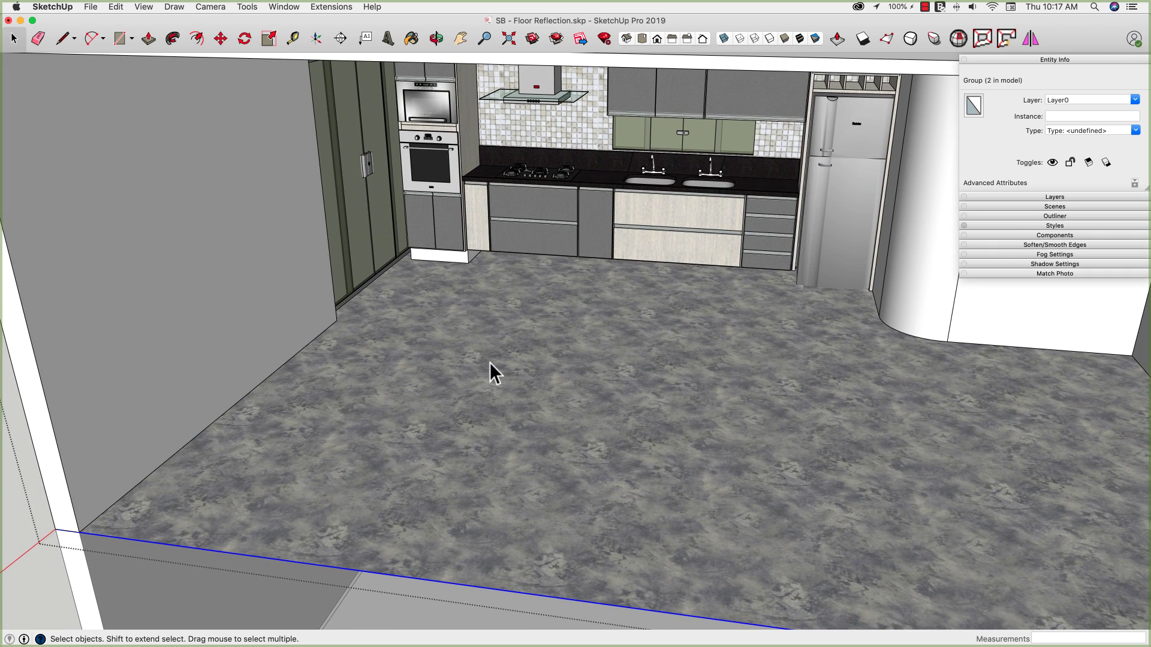
Open the floor group to inspect it on its own, and return to editing the Room component with nothing selected
double_click(472, 383)
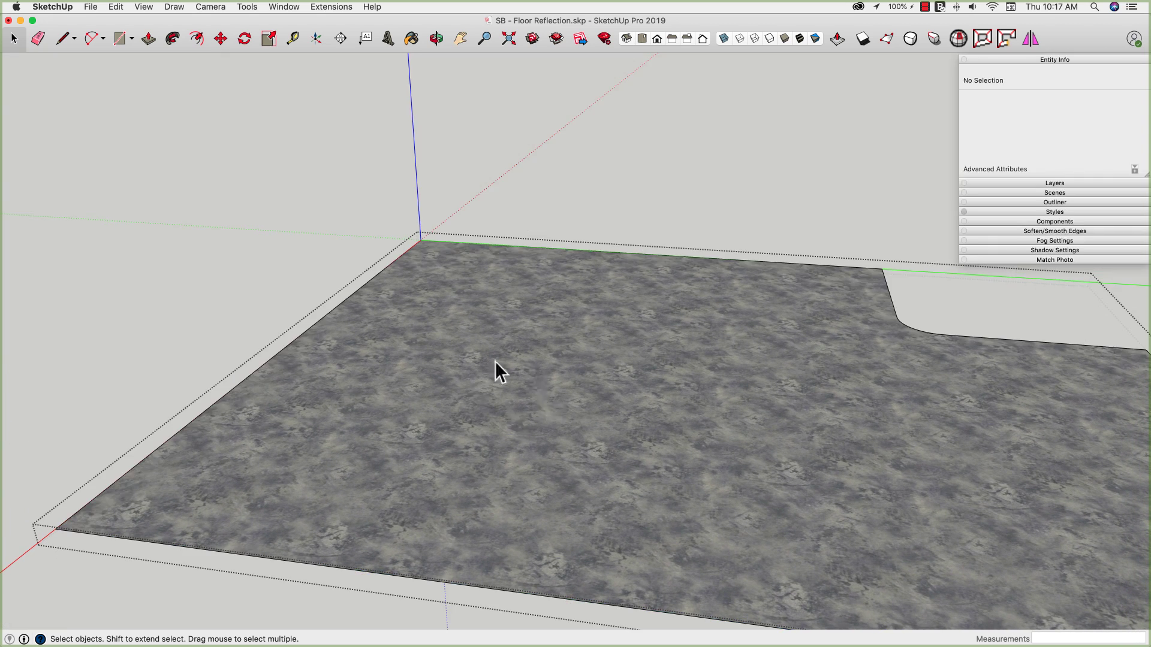
middle_drag(462, 361, 163, 380)
click(163, 380)
middle_drag(478, 501, 471, 457)
double_click(466, 480)
click(34, 447)
middle_drag(377, 491, 376, 484)
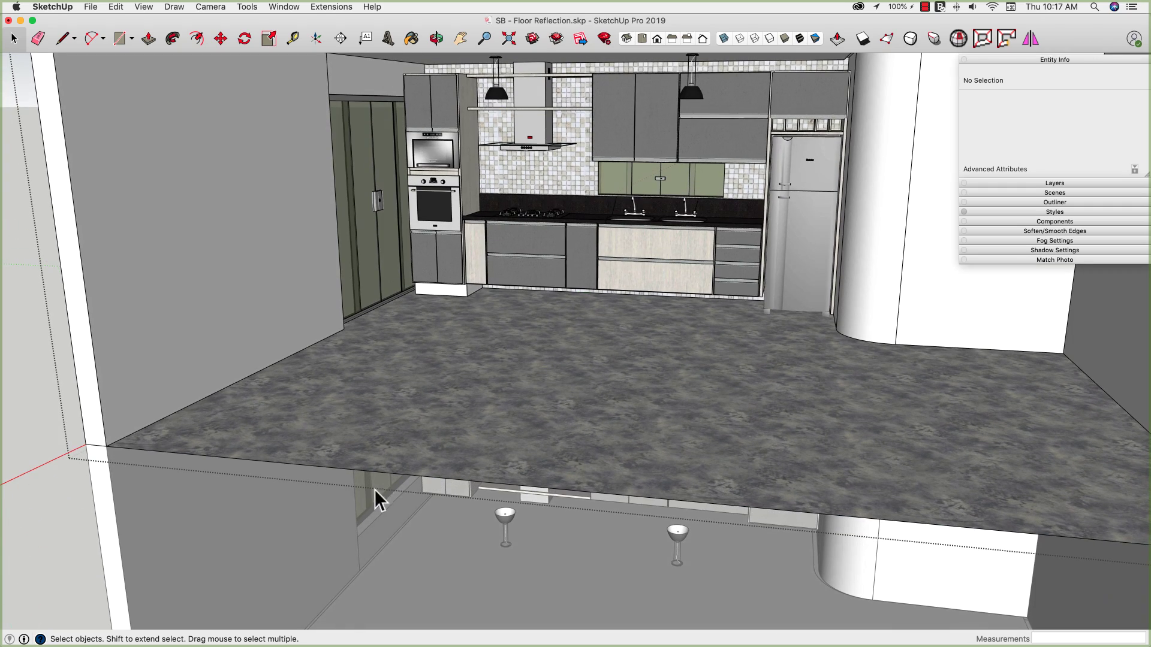
click(376, 473)
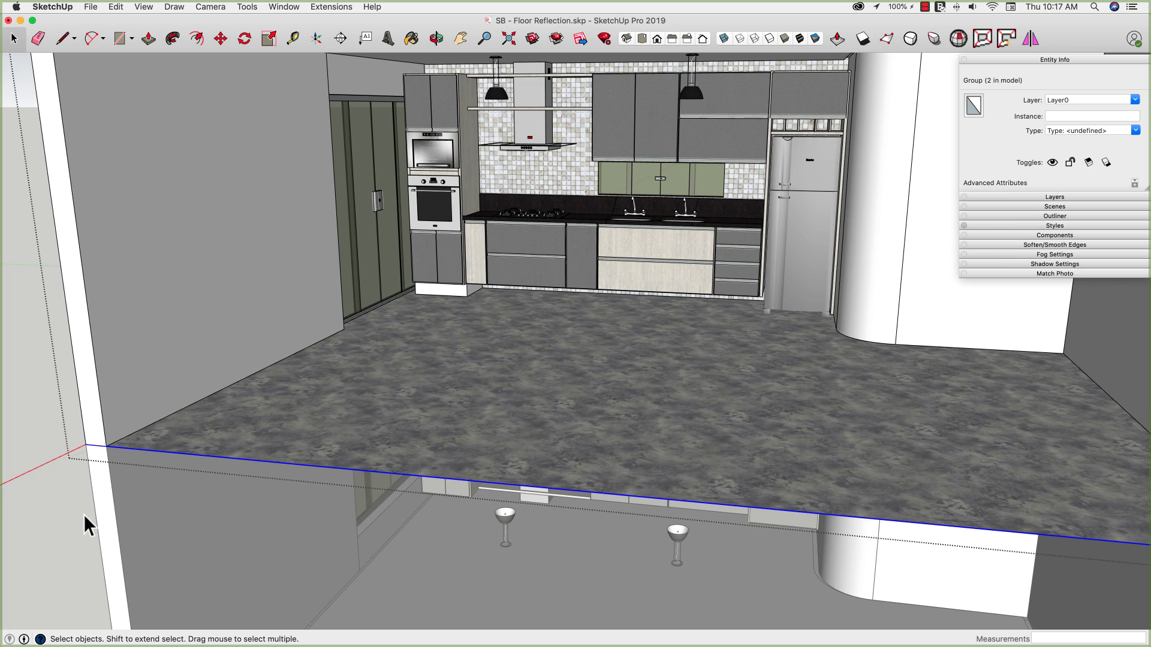
middle_drag(81, 515, 66, 438)
click(66, 437)
scroll(592, 402, down, 2)
double_click(590, 404)
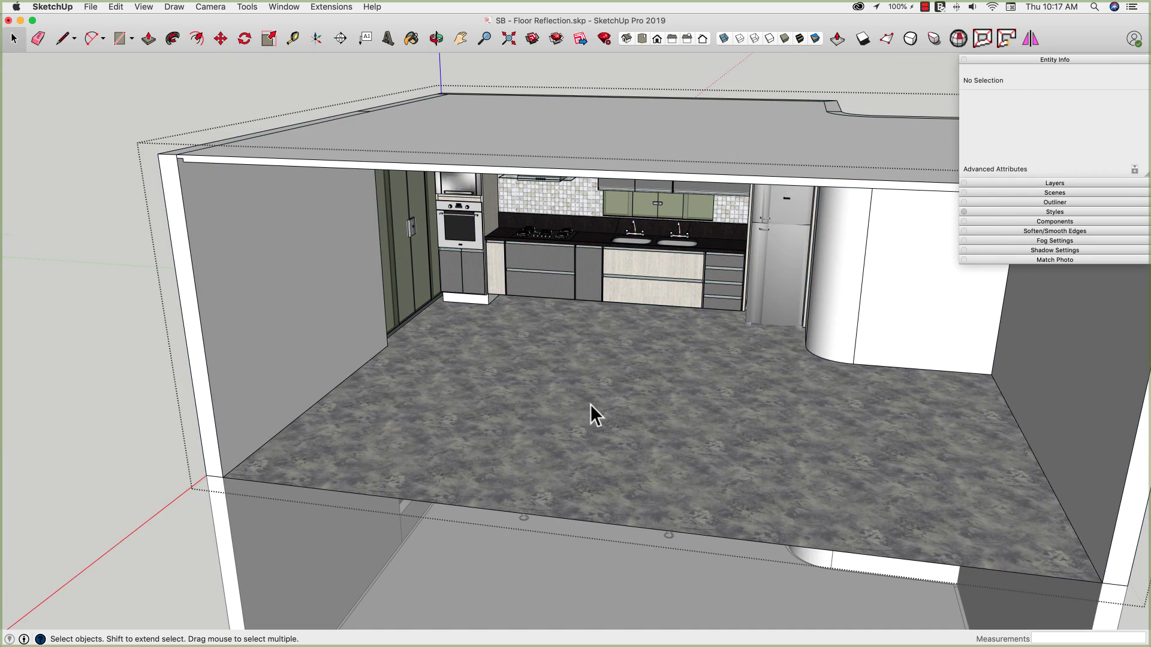
Hide similar components during component editing so the mirrored copy is out of the way while the Room component is open
middle_drag(590, 404, 399, 222)
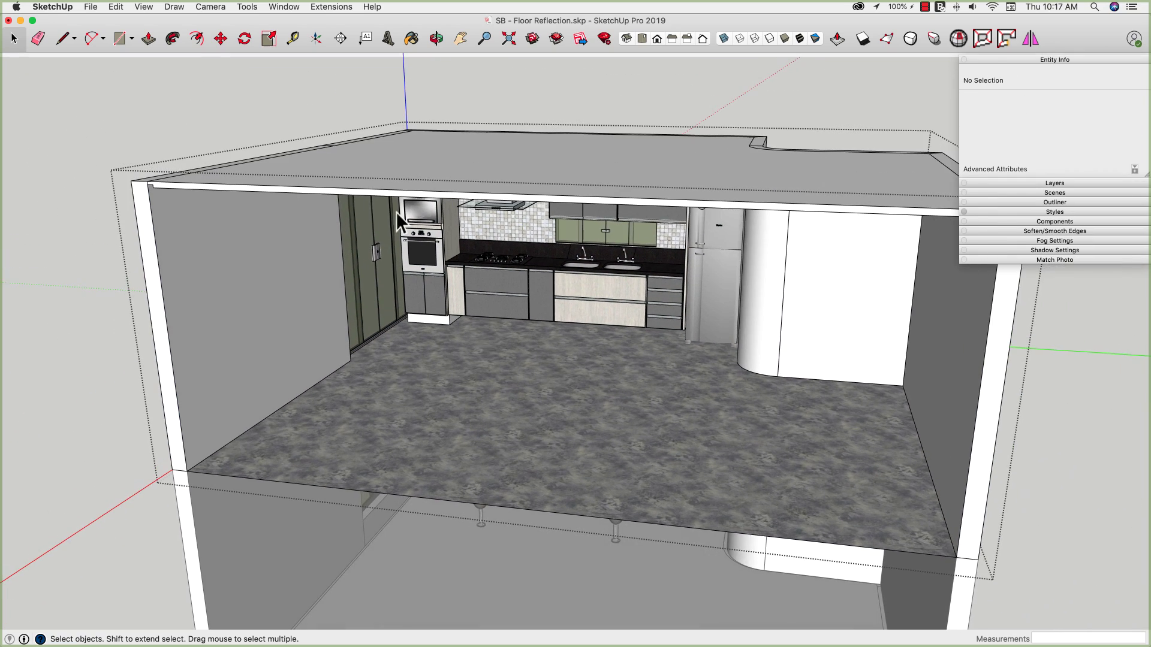
click(143, 7)
mouse_move(175, 210)
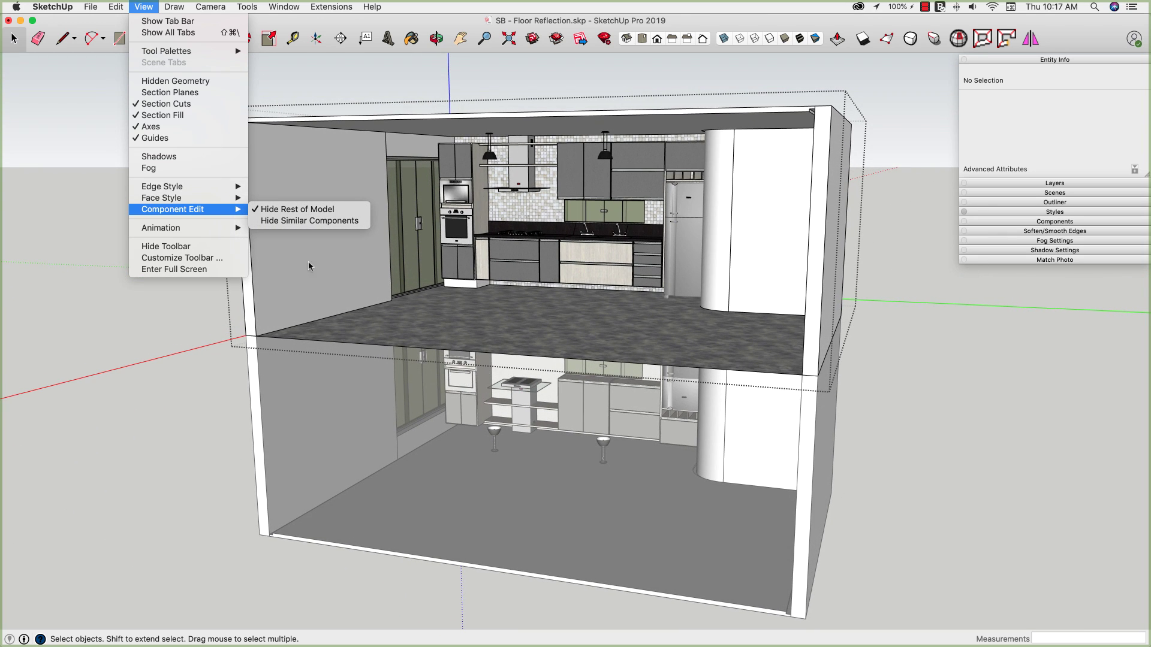
click(269, 222)
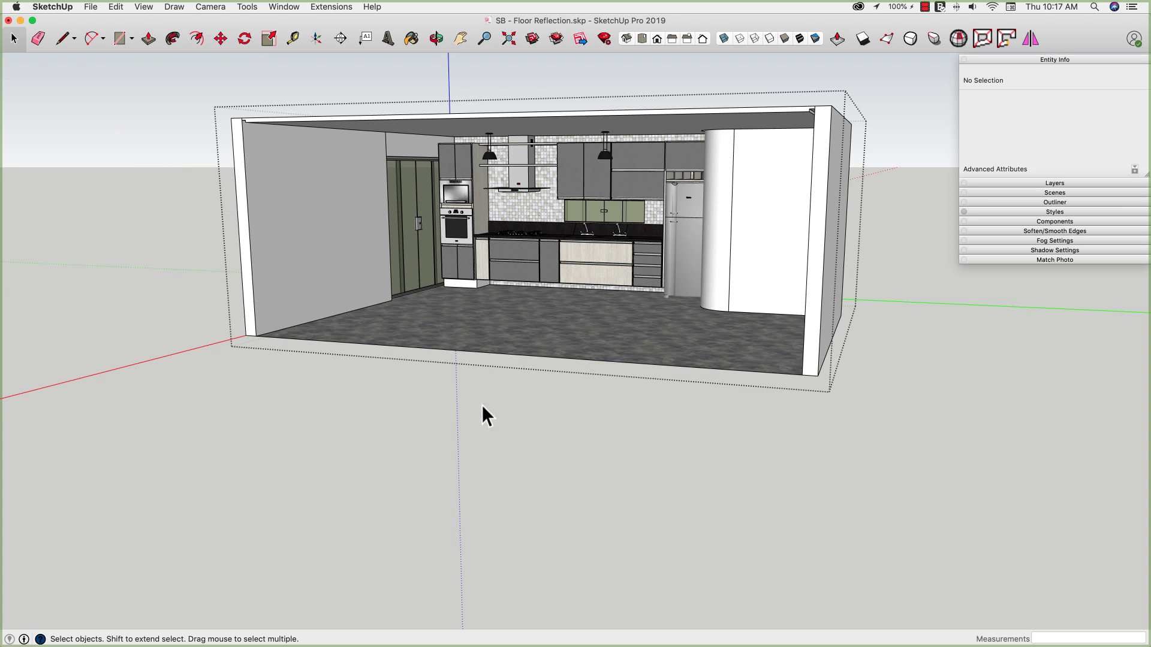
scroll(455, 404, up, 3)
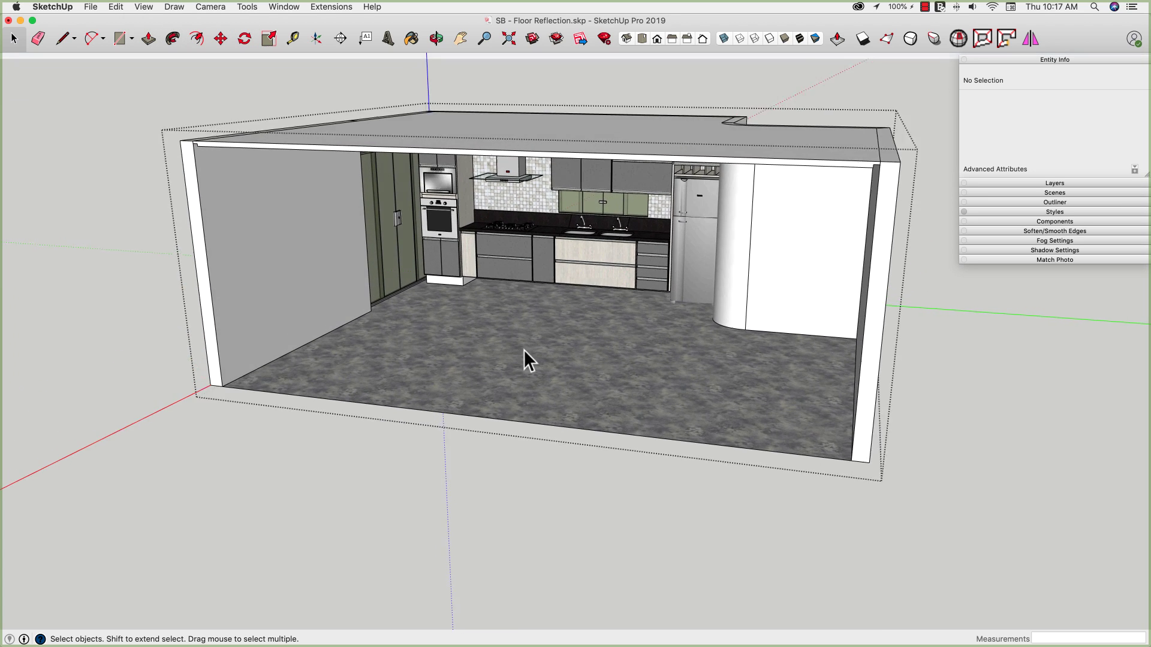
Open the floor group inside the Room component for editing and inspect its textured face
scroll(524, 350, up, 1)
middle_drag(608, 384, 617, 427)
scroll(617, 427, up, 2)
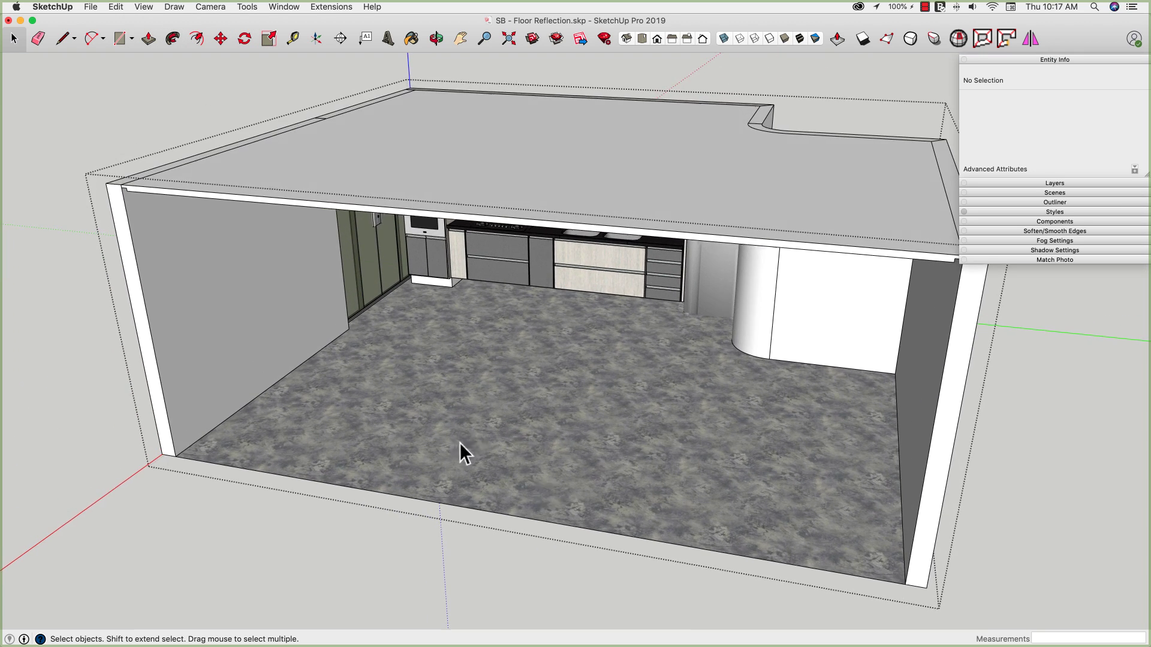
middle_drag(462, 443, 432, 361)
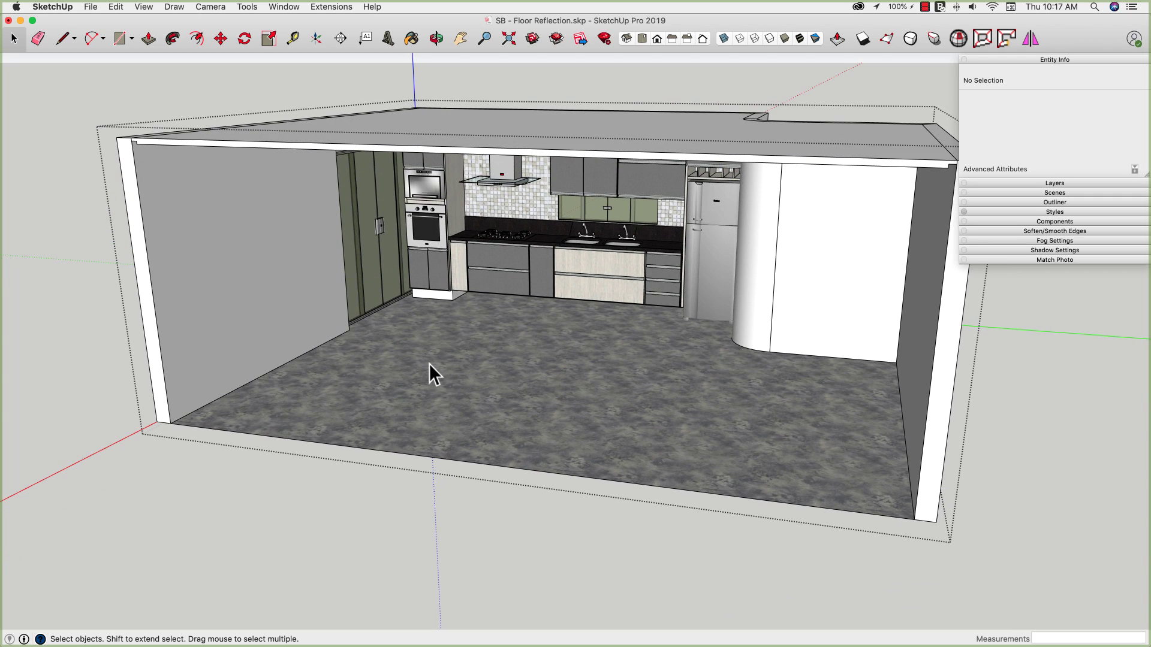
click(427, 364)
double_click(463, 365)
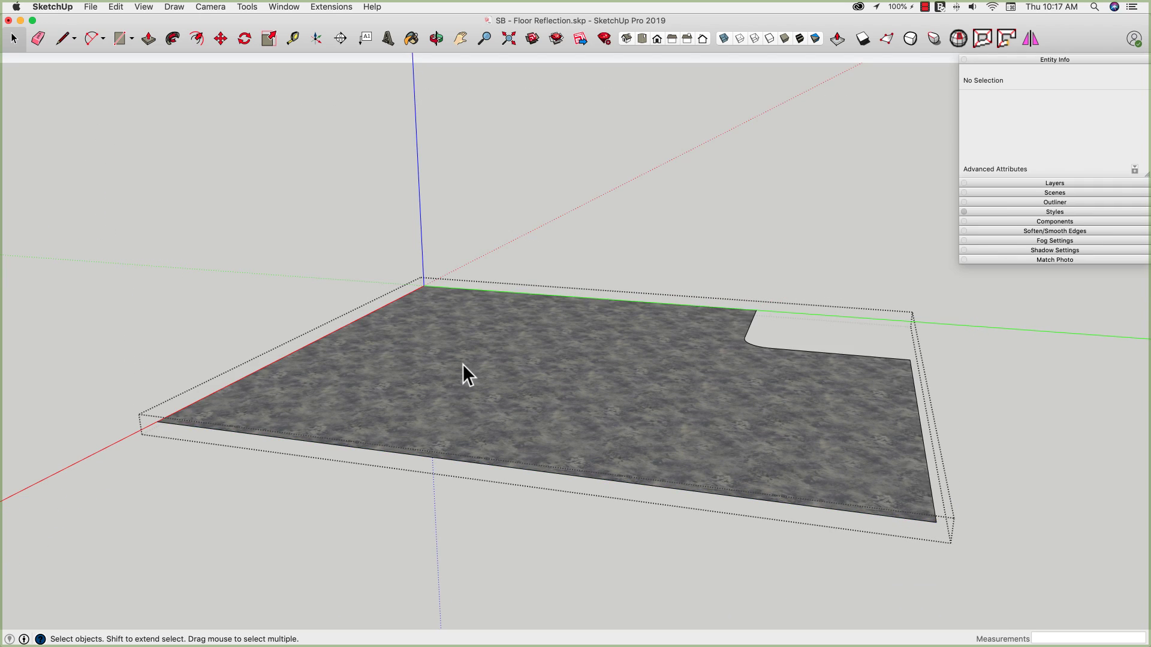
middle_drag(462, 364, 356, 514)
click(468, 322)
click(356, 514)
mouse_move(470, 321)
middle_down()
mouse_move(487, 375)
mouse_move(451, 369)
middle_up()
double_click(451, 369)
Sample the floor's Stone Vein Gray material with Paint Bucket and open that material for editing
key(b)
drag(1, 42, 259, 166)
scroll(204, 276, down, 3)
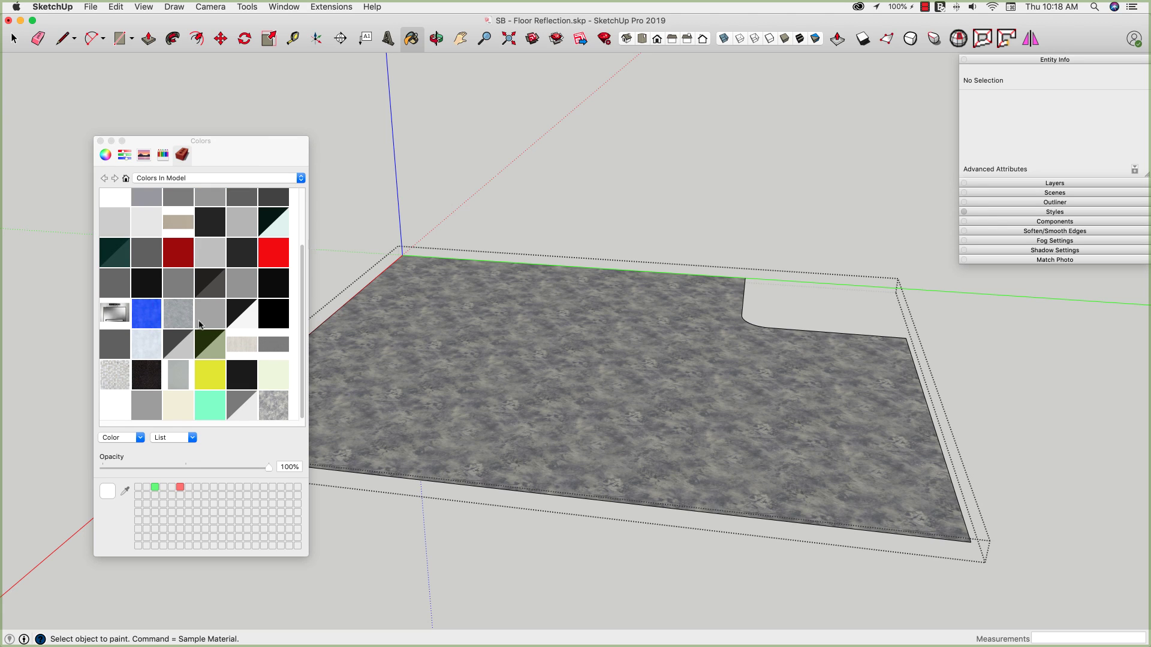
key(super)
super+click(447, 347)
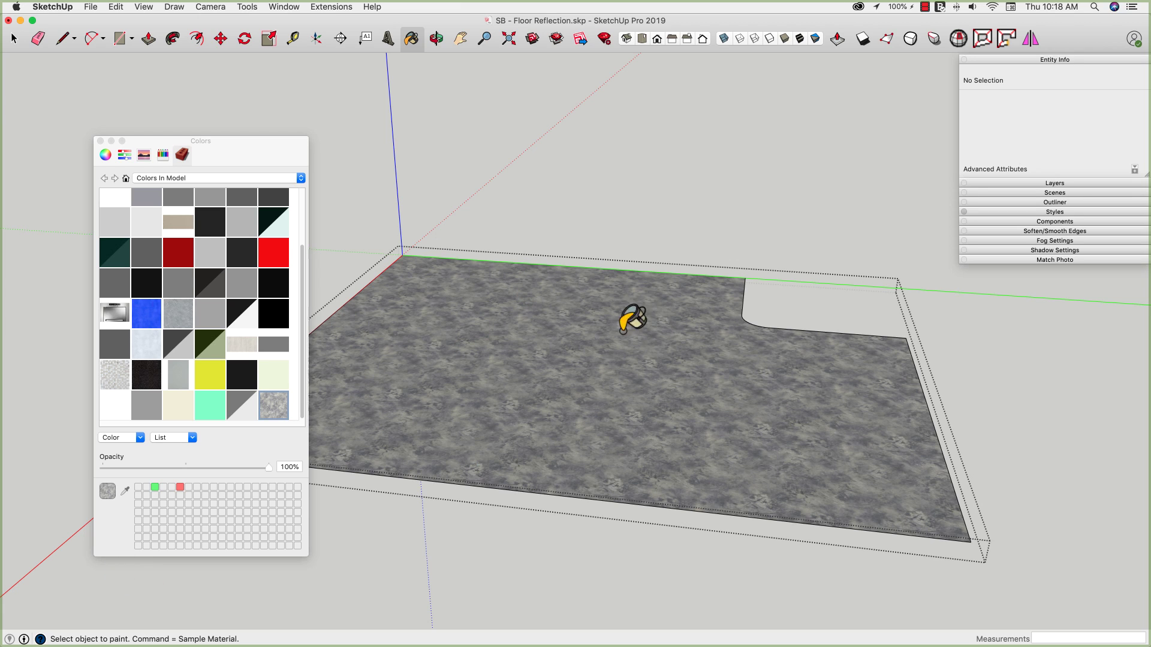
double_click(273, 405)
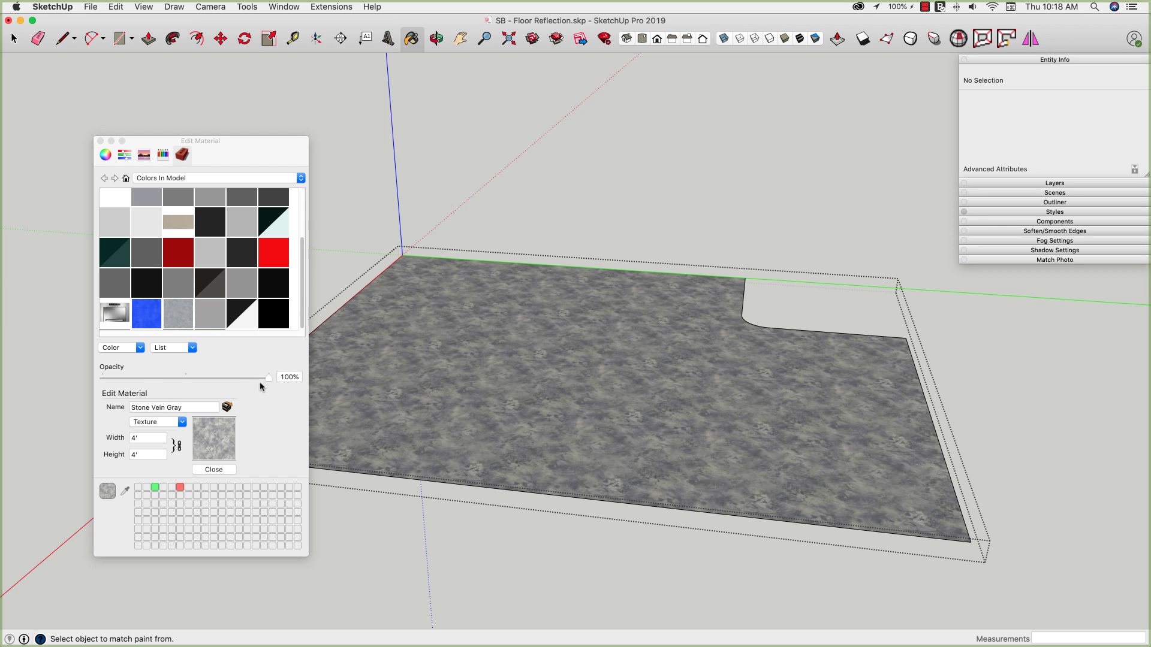
mouse_move(264, 379)
mouse_down()
mouse_move(120, 386)
mouse_move(274, 384)
mouse_up()
Resample Stone Vein Gray from the floor face and set the material's opacity to 80%
click(144, 232)
scroll(295, 335, up, 3)
scroll(294, 336, down, 3)
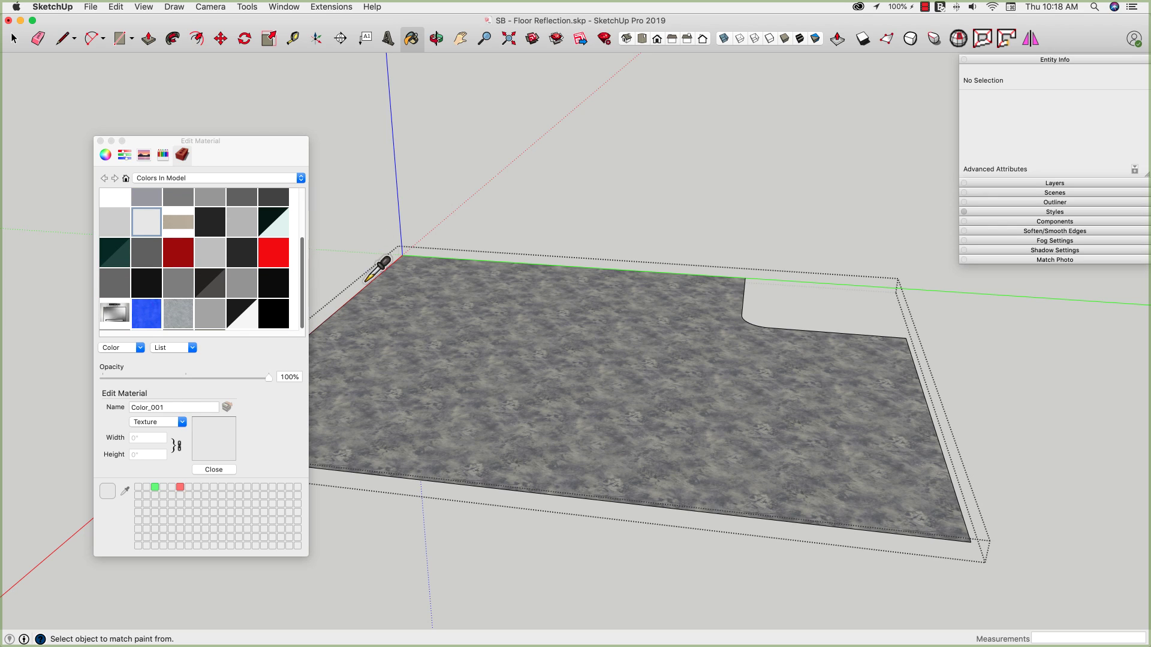
click(419, 340)
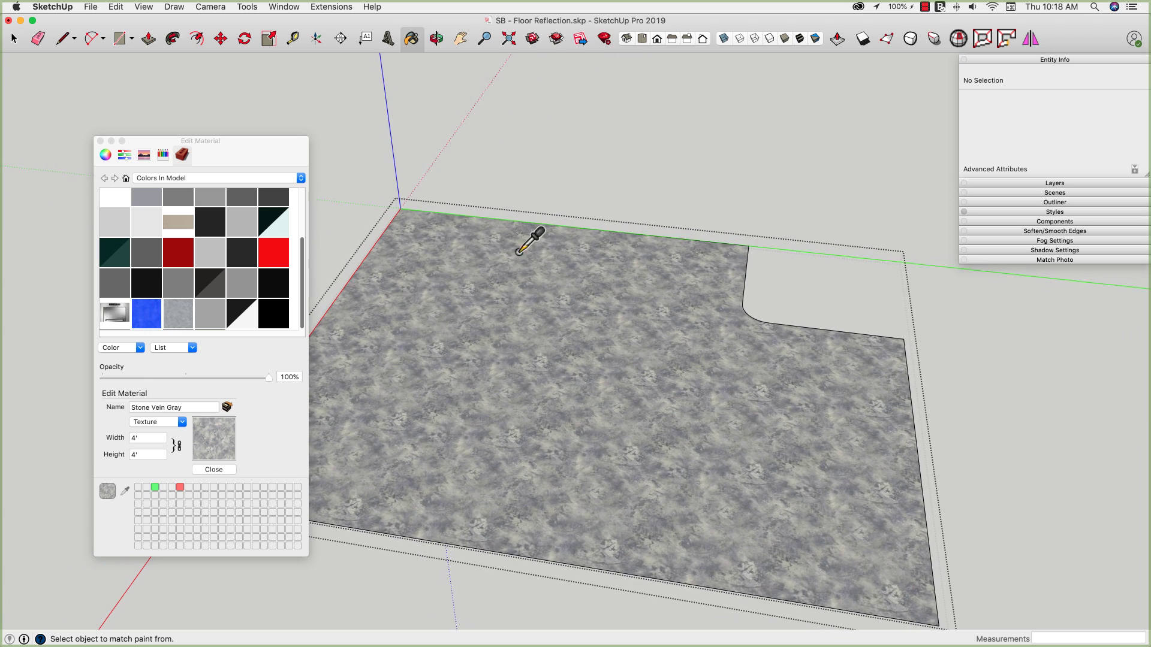
middle_drag(560, 361, 521, 383)
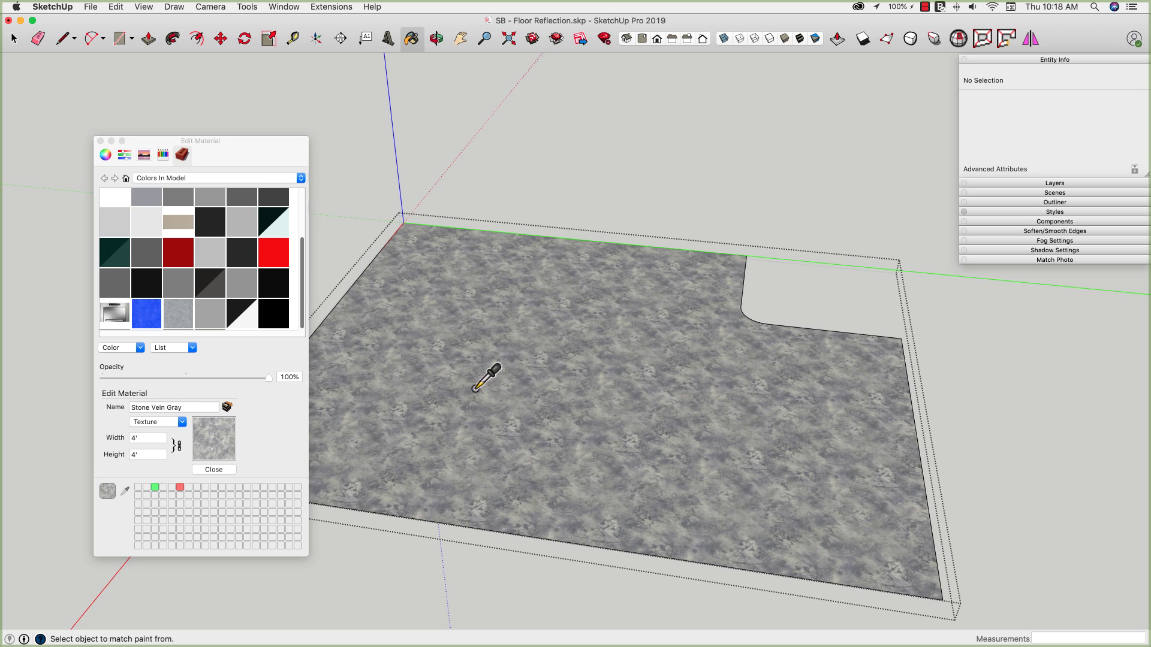
mouse_move(269, 381)
mouse_down()
mouse_move(217, 378)
mouse_move(257, 385)
mouse_move(250, 378)
mouse_up()
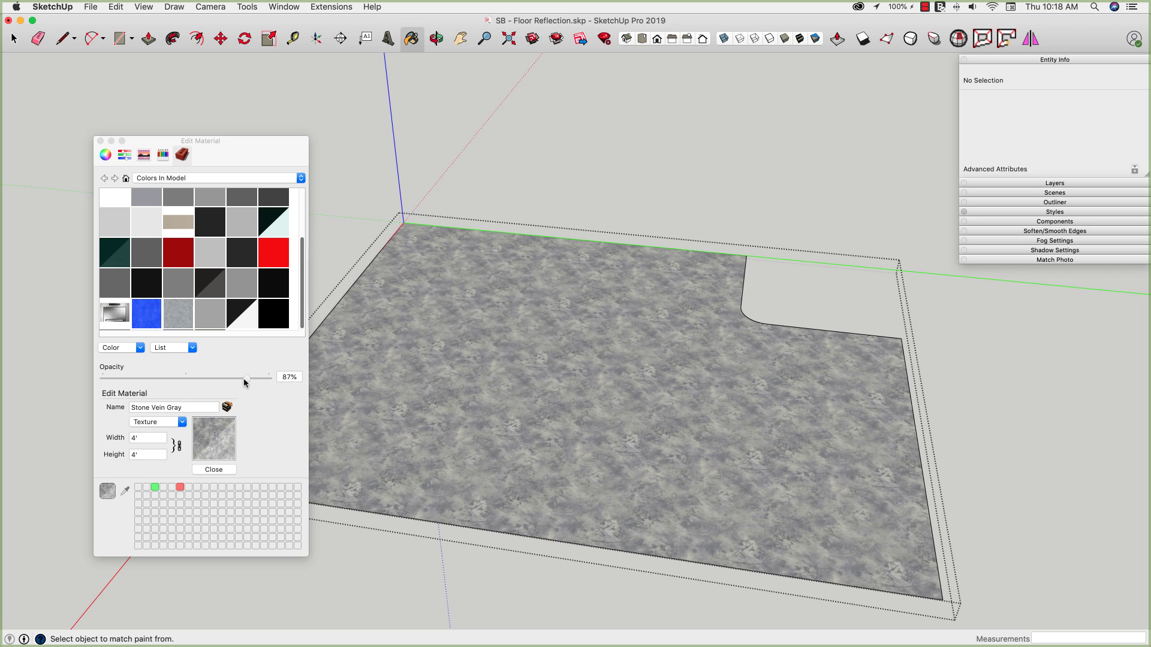
drag(232, 382, 236, 382)
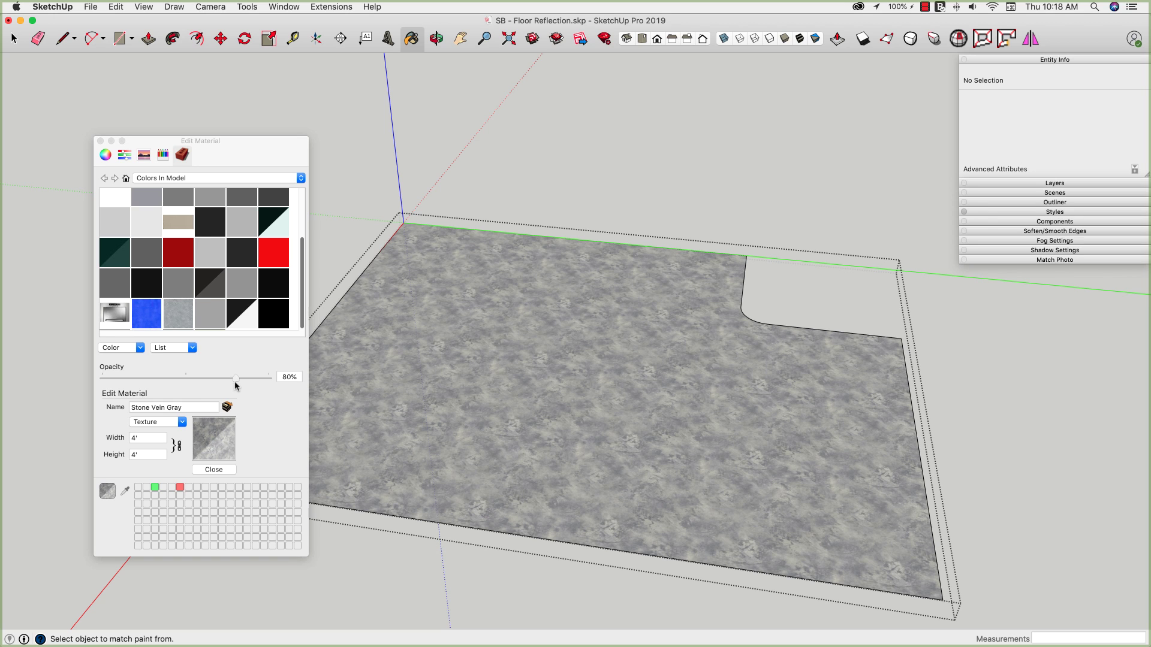
Close the floor group and the Room component to return to the full model with both rooms
scroll(336, 381, down, 2)
middle_drag(519, 386, 414, 422)
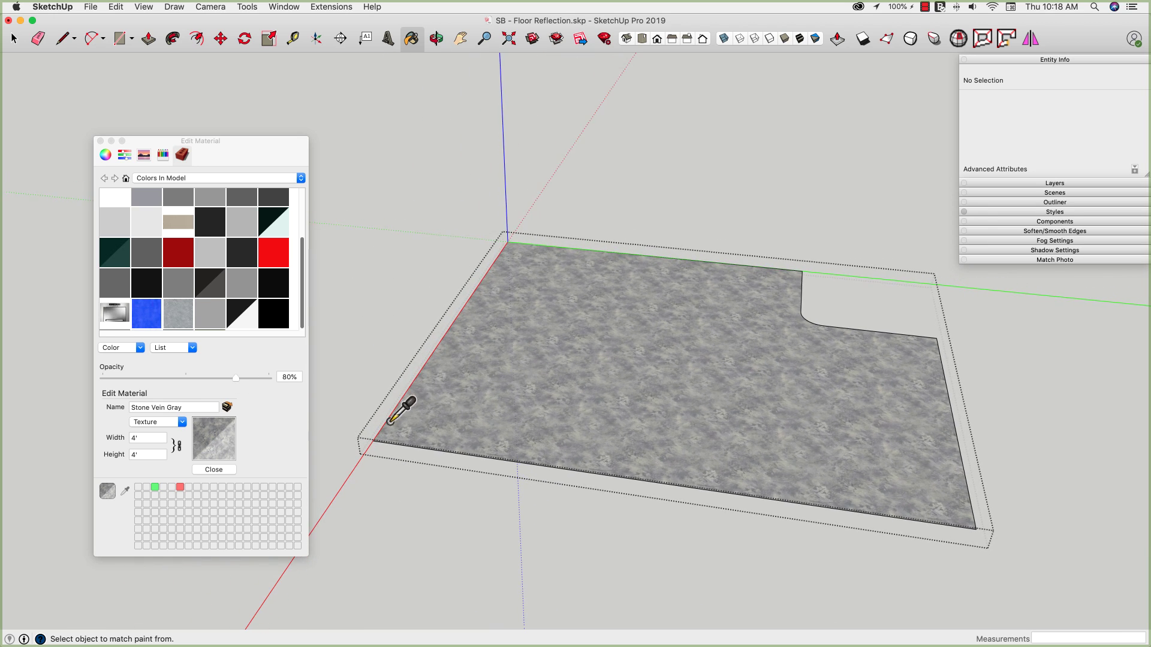
scroll(359, 365, down, 1)
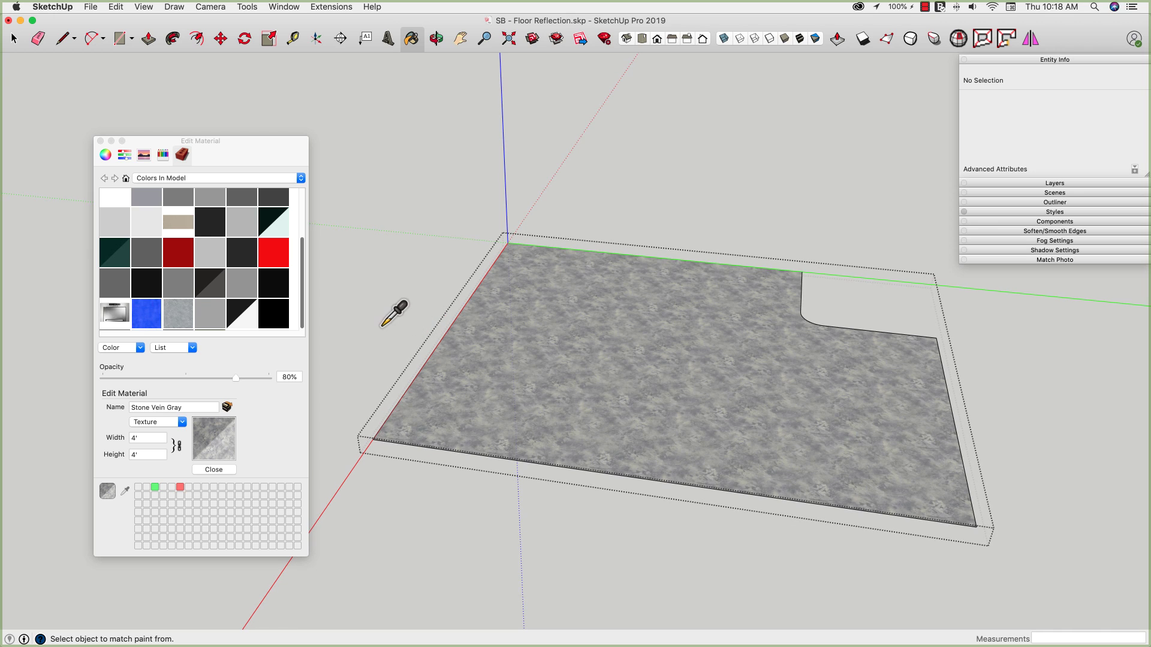
key(space)
click(361, 300)
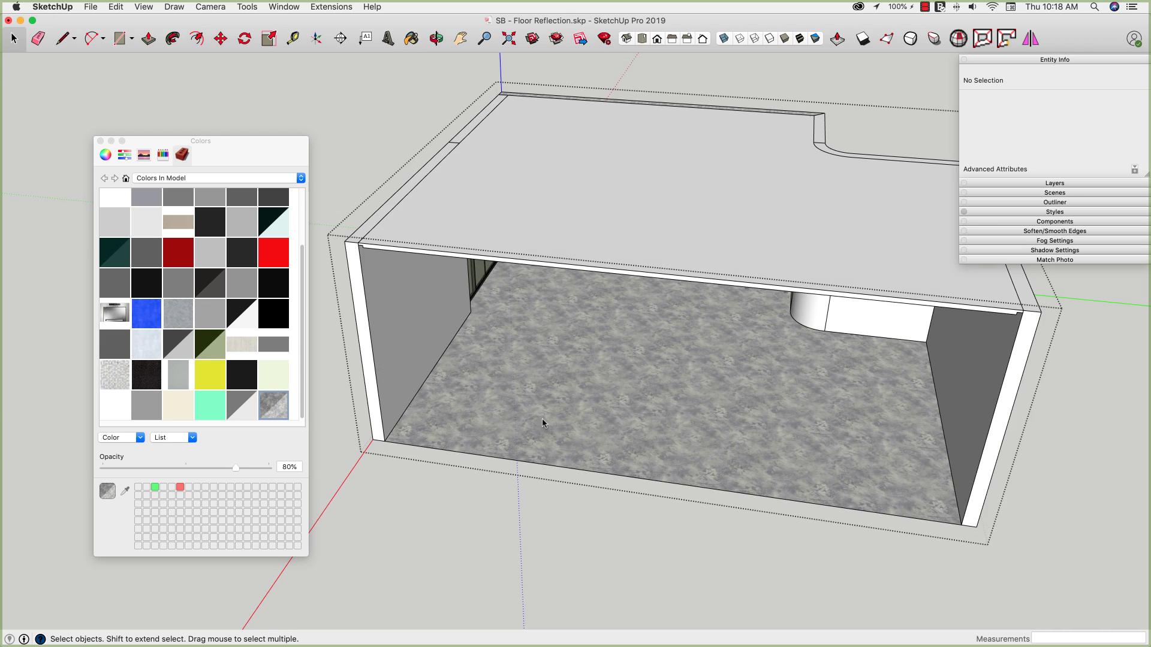
middle_drag(387, 519, 368, 357)
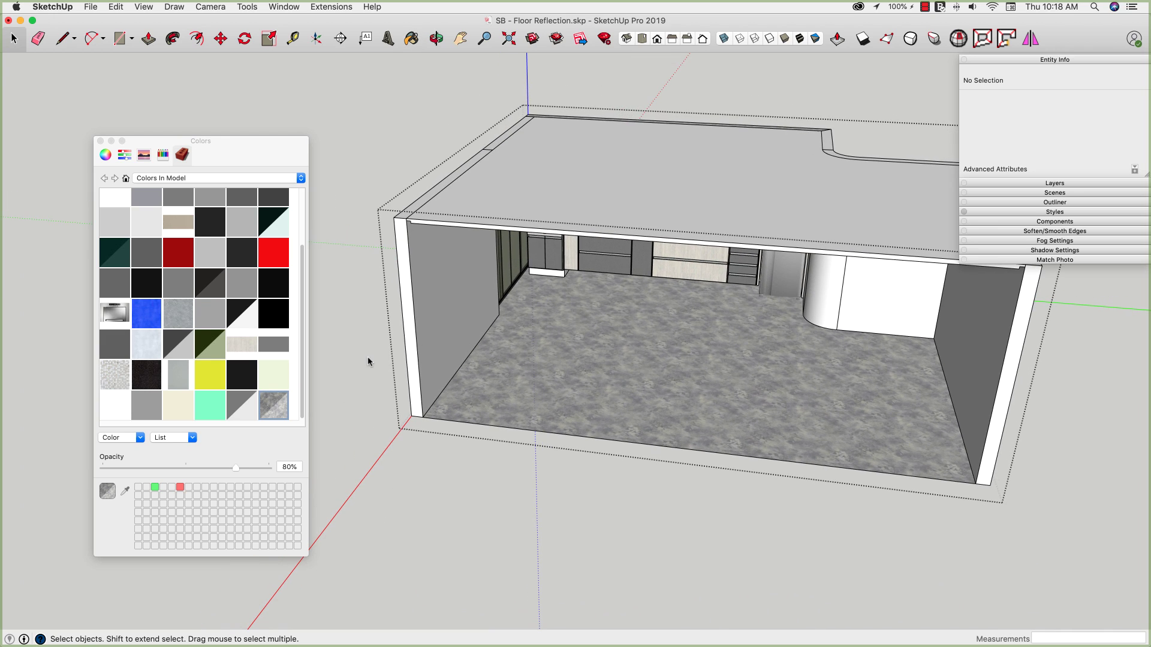
scroll(368, 359, down, 5)
middle_drag(631, 486, 674, 447)
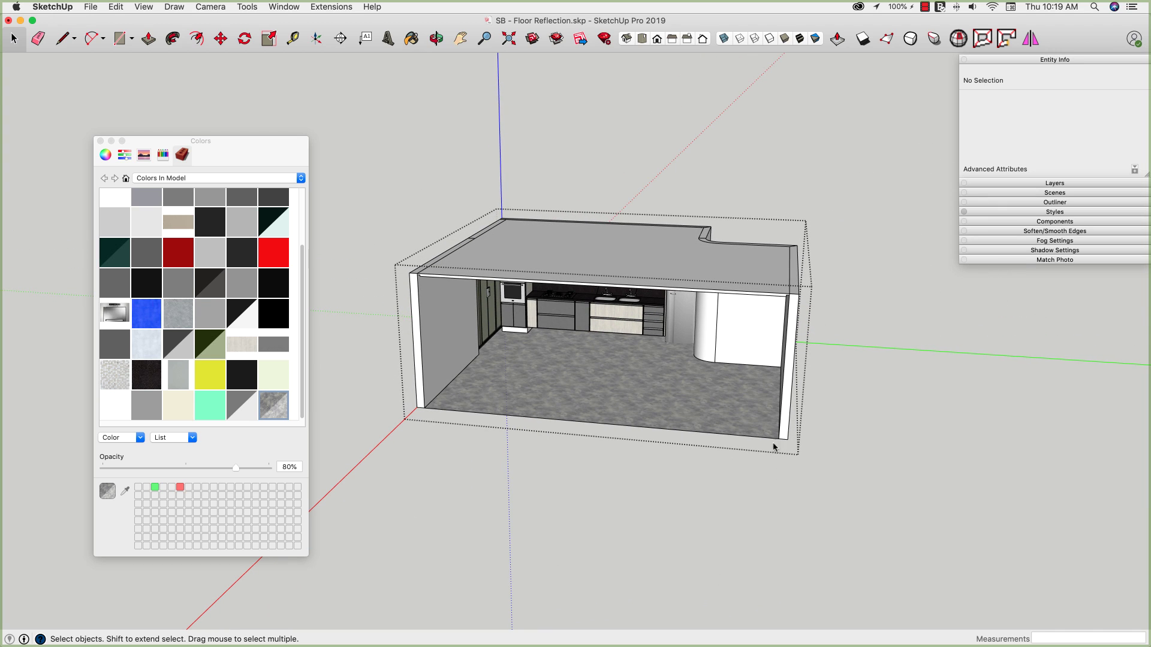
click(372, 405)
click(371, 405)
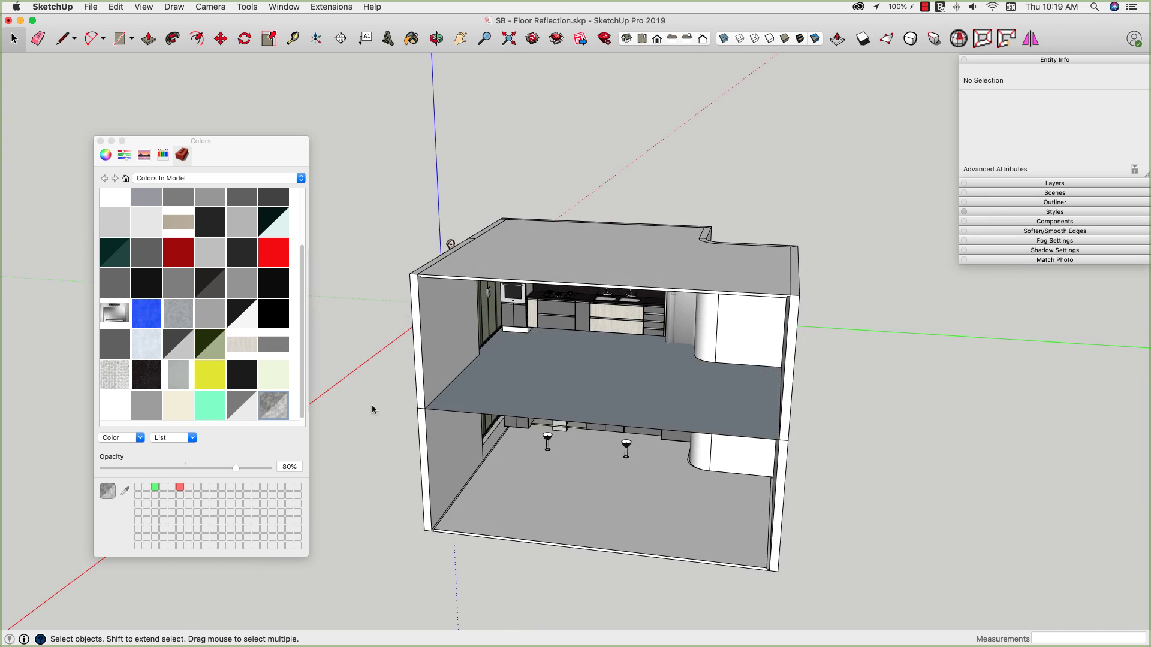
Examine the floor from inside the upper kitchen and move the Colors window clear of the model
scroll(372, 404, up, 4)
middle_drag(372, 405, 376, 408)
scroll(377, 413, up, 5)
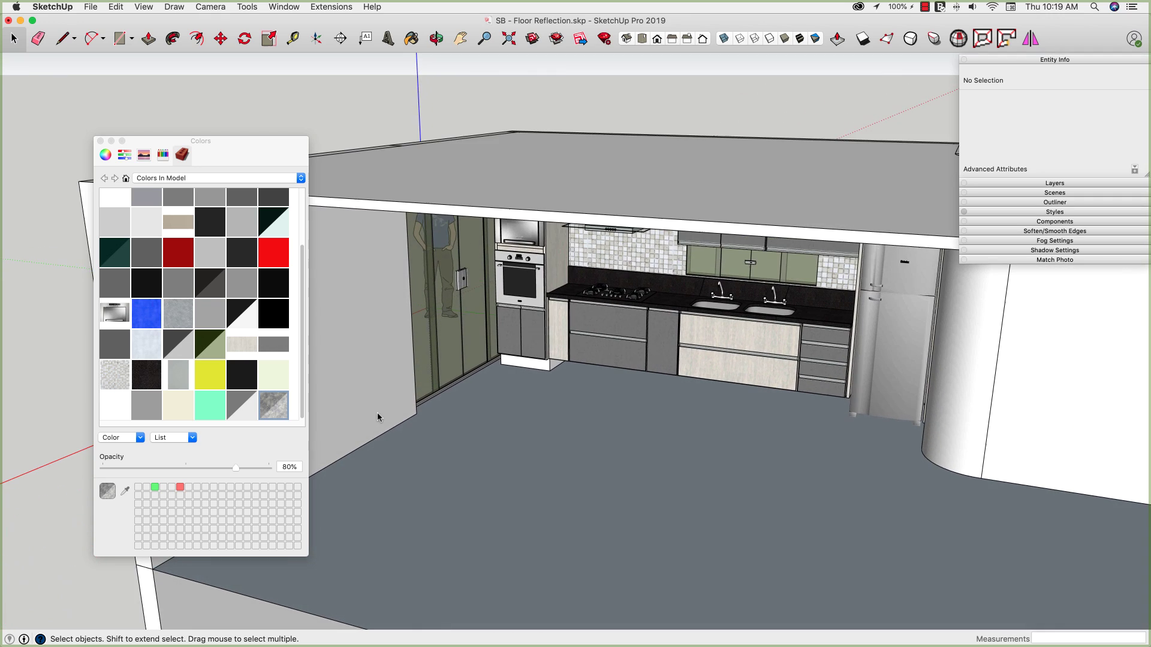
scroll(579, 440, up, 6)
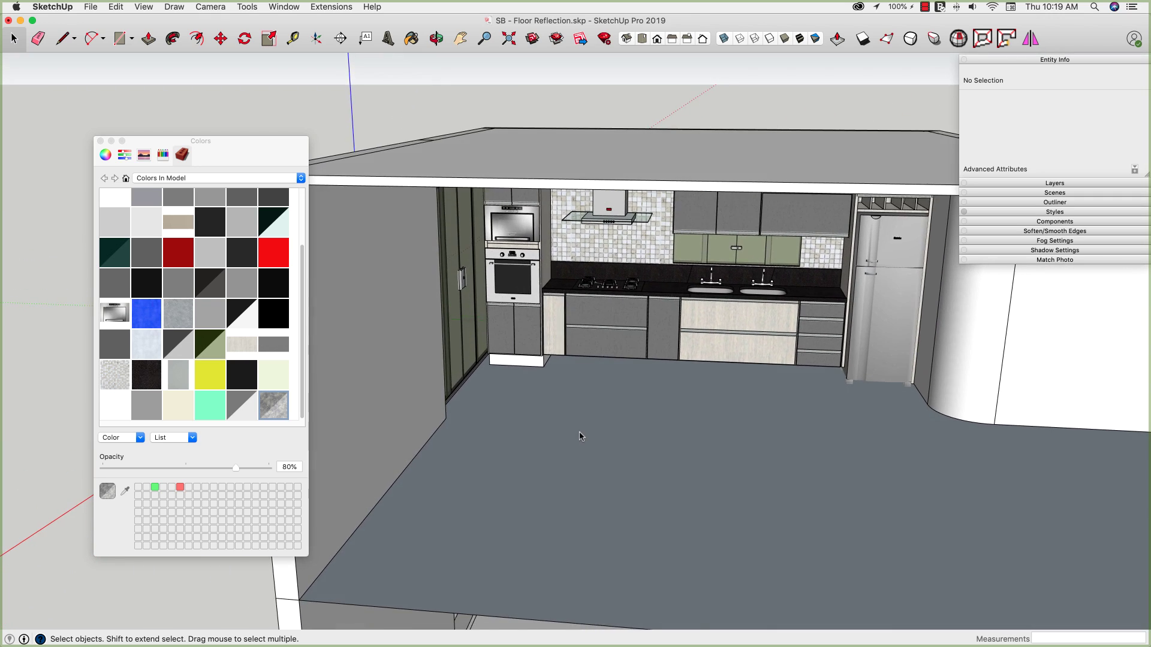
middle_drag(579, 442, 547, 421)
scroll(548, 421, down, 2)
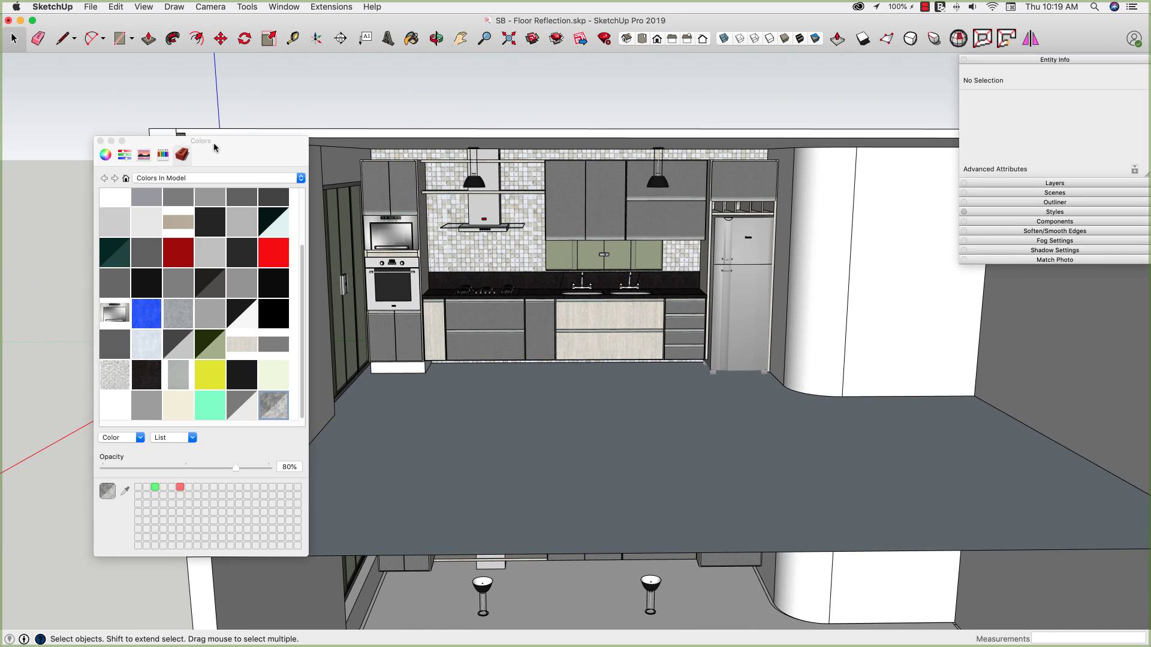
drag(214, 149, 1071, 273)
Open the mirrored lower Room component to inspect its floor face from above, and close it again
middle_drag(582, 326, 404, 413)
scroll(451, 564, down, 10)
middle_drag(440, 523, 459, 354)
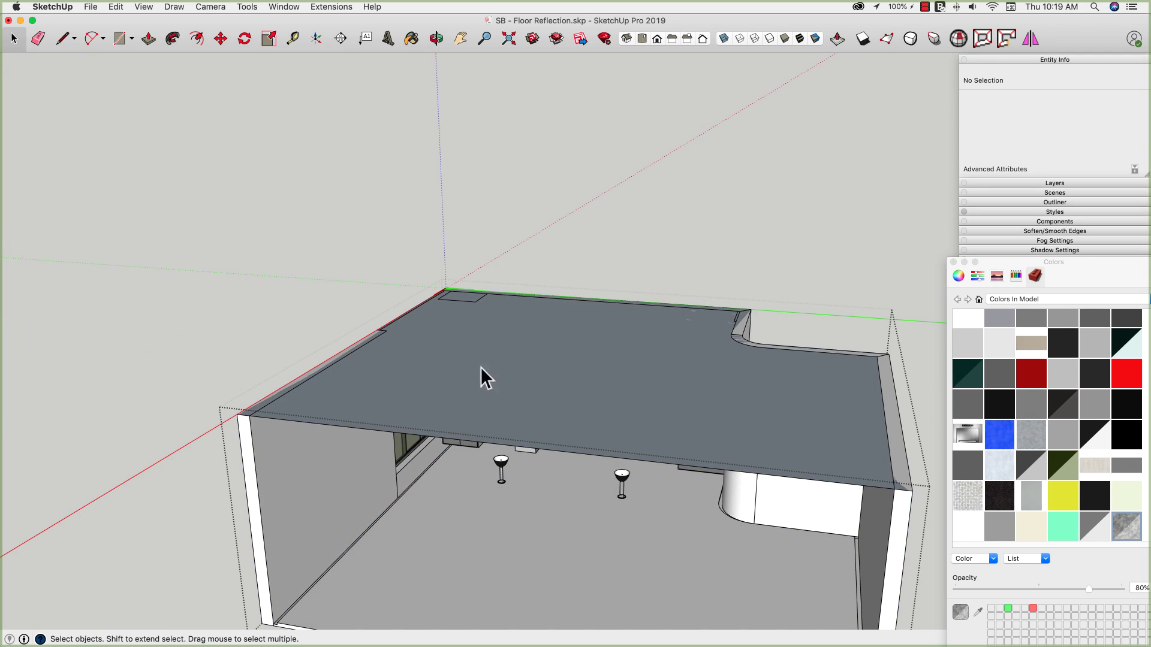
middle_drag(197, 391, 526, 297)
middle_drag(544, 359, 498, 470)
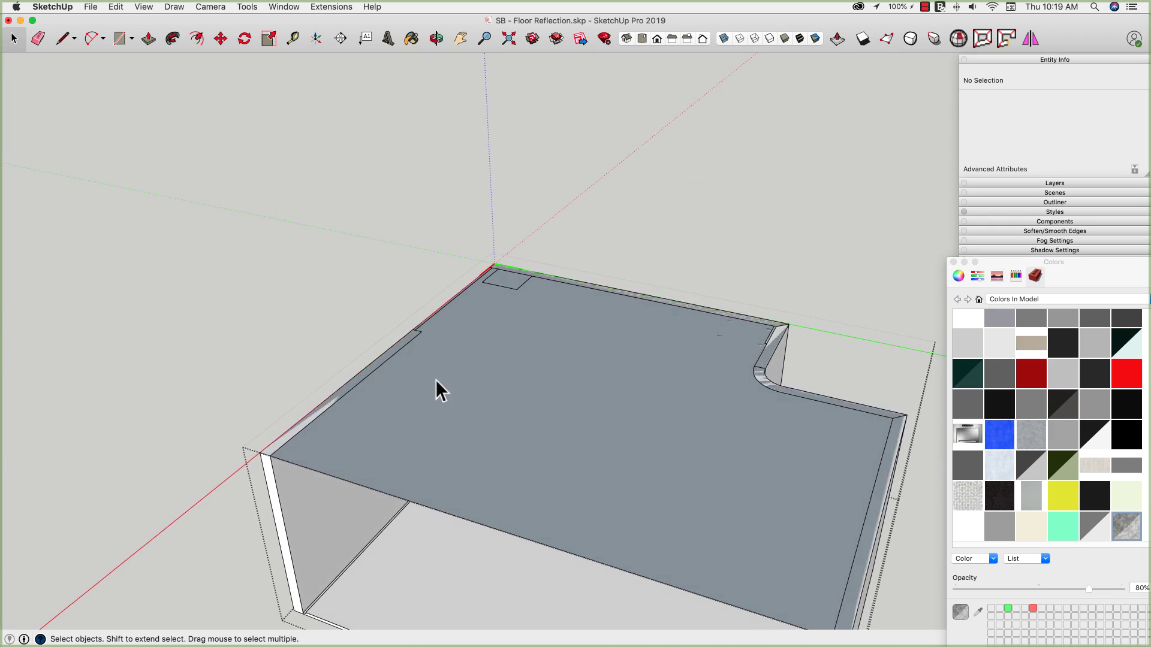
scroll(386, 365, down, 1)
click(226, 360)
middle_drag(595, 385, 520, 431)
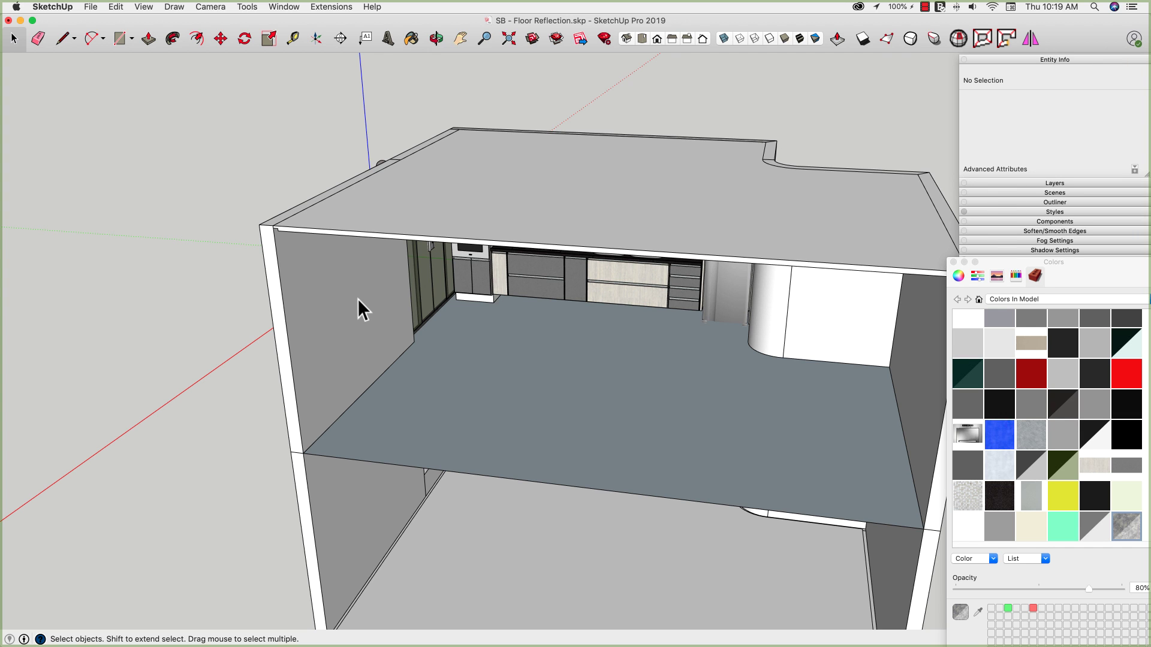
Reopen the floor group inside the upper Room component and inspect the underside of its face
middle_drag(358, 299, 562, 435)
double_click(352, 282)
double_click(460, 464)
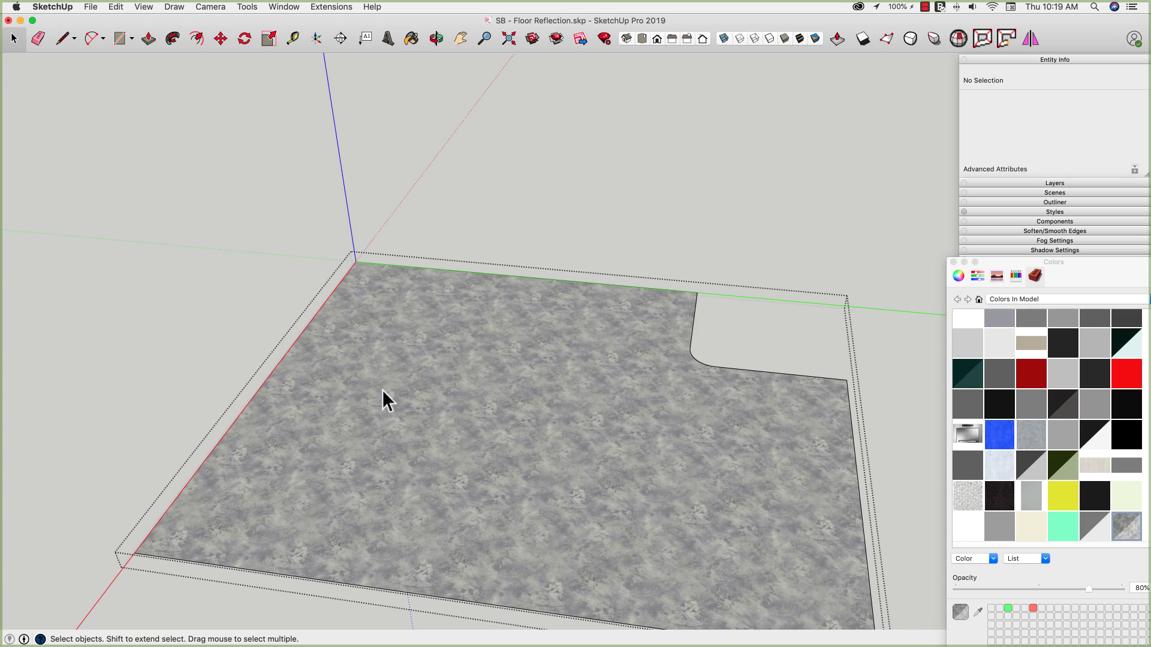
scroll(361, 339, up, 5)
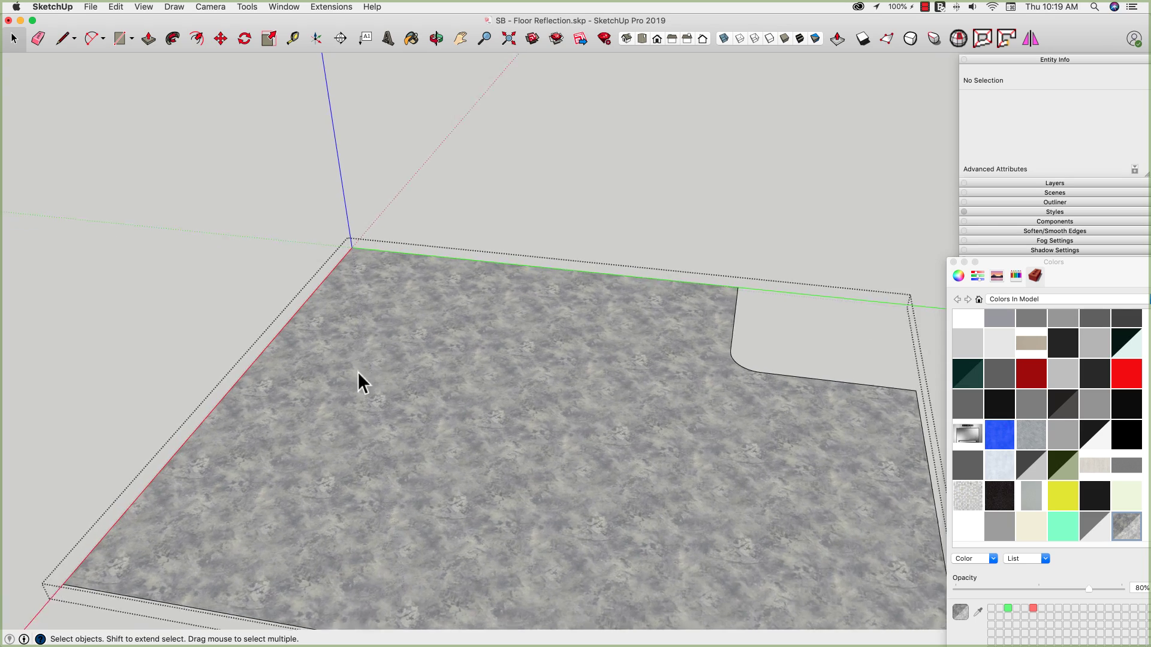
middle_drag(379, 439, 480, 308)
scroll(480, 314, down, 5)
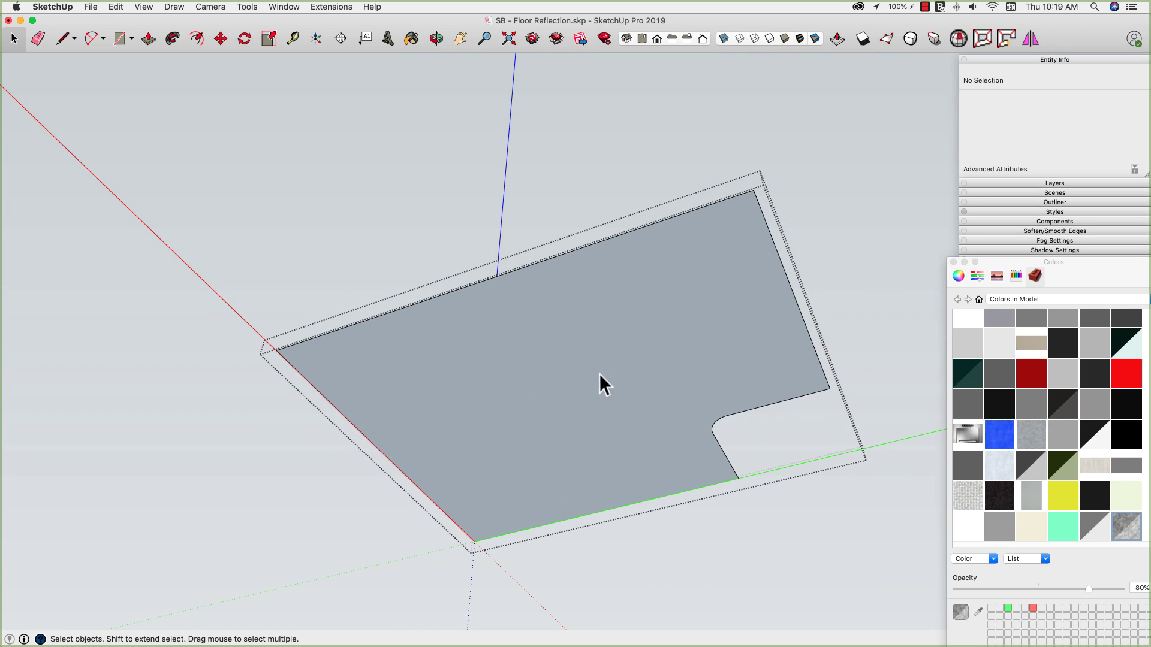
Paint the underside of the floor face with the Strawberry pencil color
drag(1055, 265, 965, 215)
scroll(917, 311, up, 4)
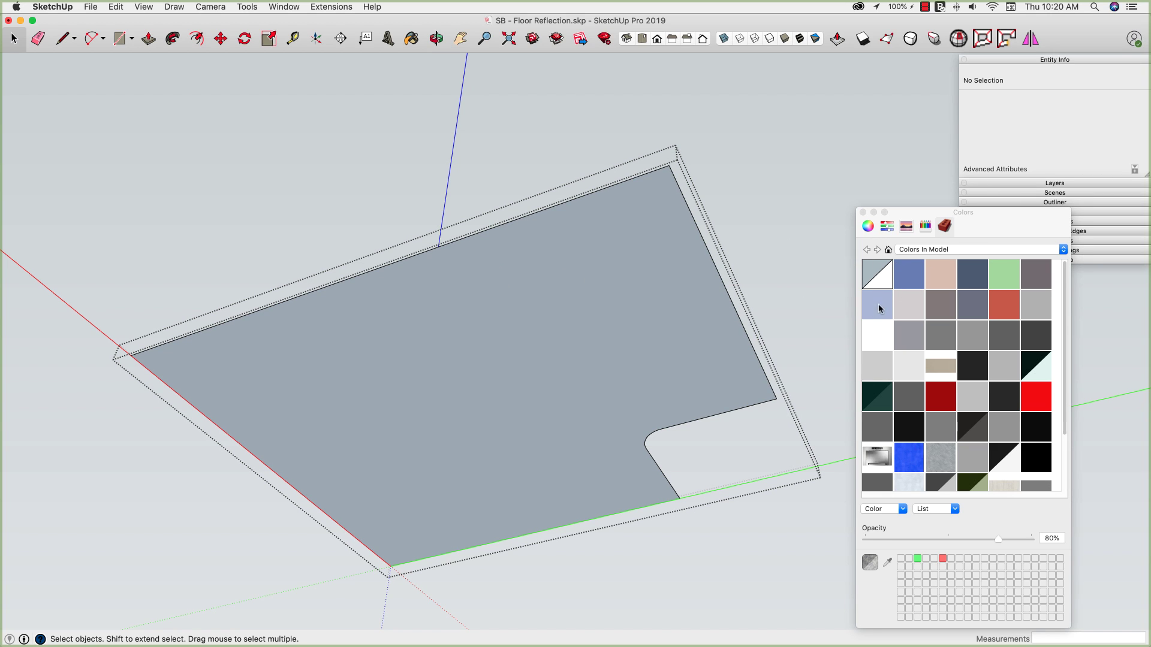
middle_drag(663, 318, 775, 308)
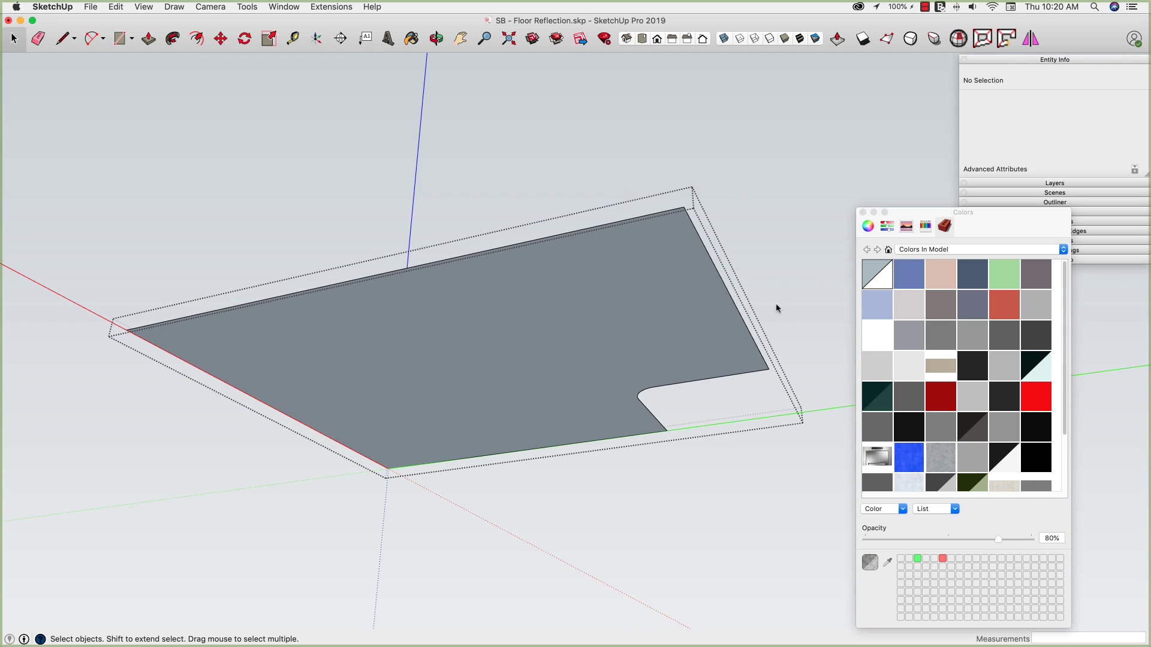
click(926, 227)
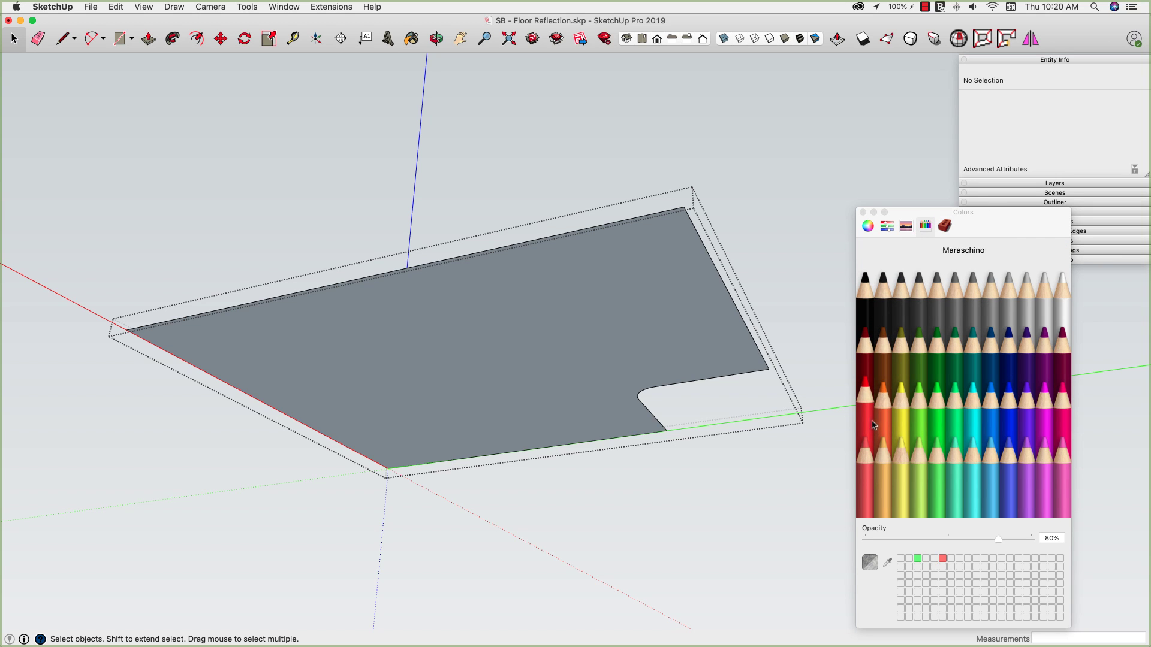
click(1061, 386)
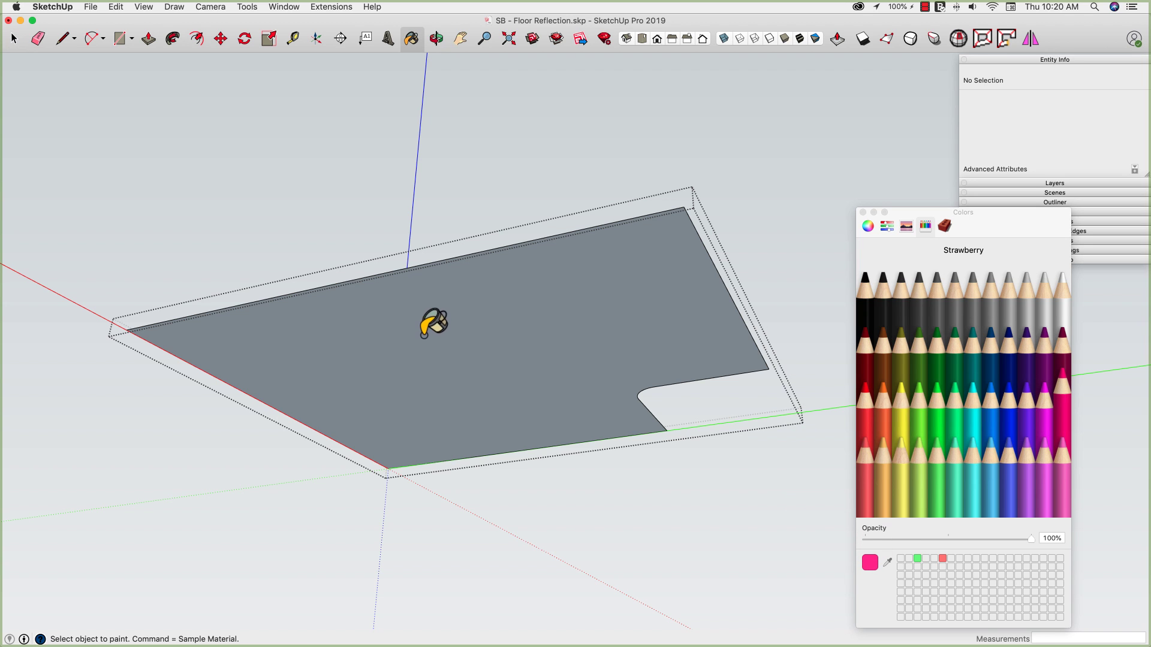
click(432, 311)
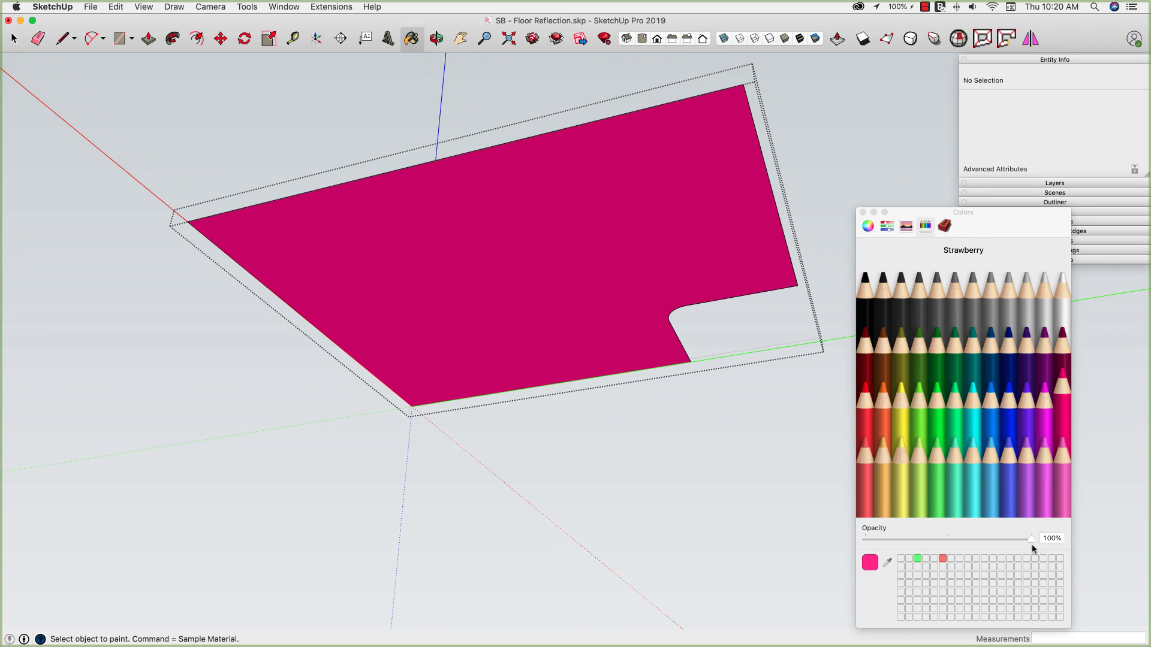
Try painting the underside of the floor face with a color at 0% opacity, and undo it
drag(1032, 539, 994, 539)
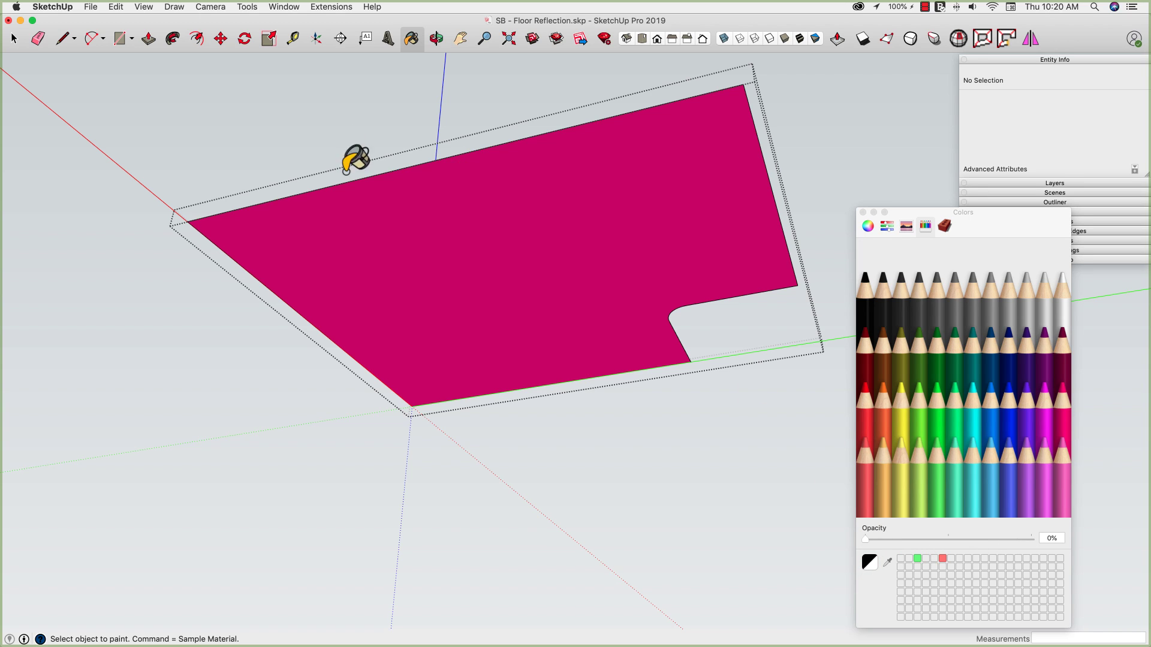
click(414, 212)
key(space)
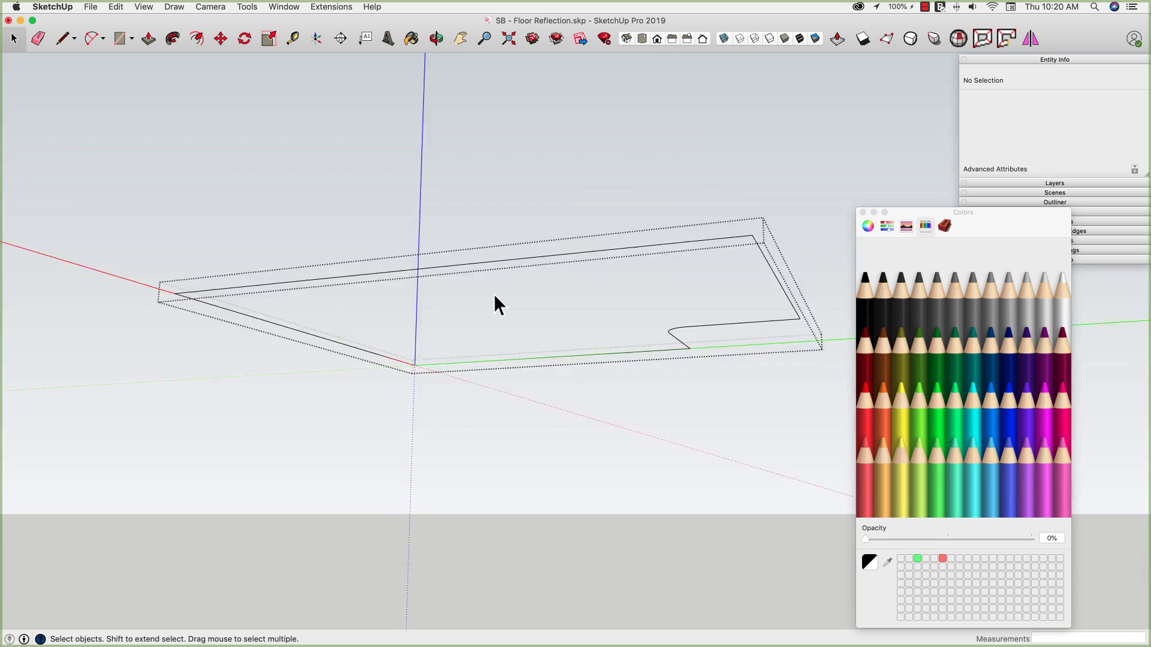
middle_drag(494, 294, 386, 456)
middle_drag(556, 373, 461, 416)
key(super+z)
Close the floor group to check the painted underside from below within the Room component, and reopen the group
key(b)
key(space)
click(428, 289)
middle_drag(416, 276, 416, 380)
click(358, 380)
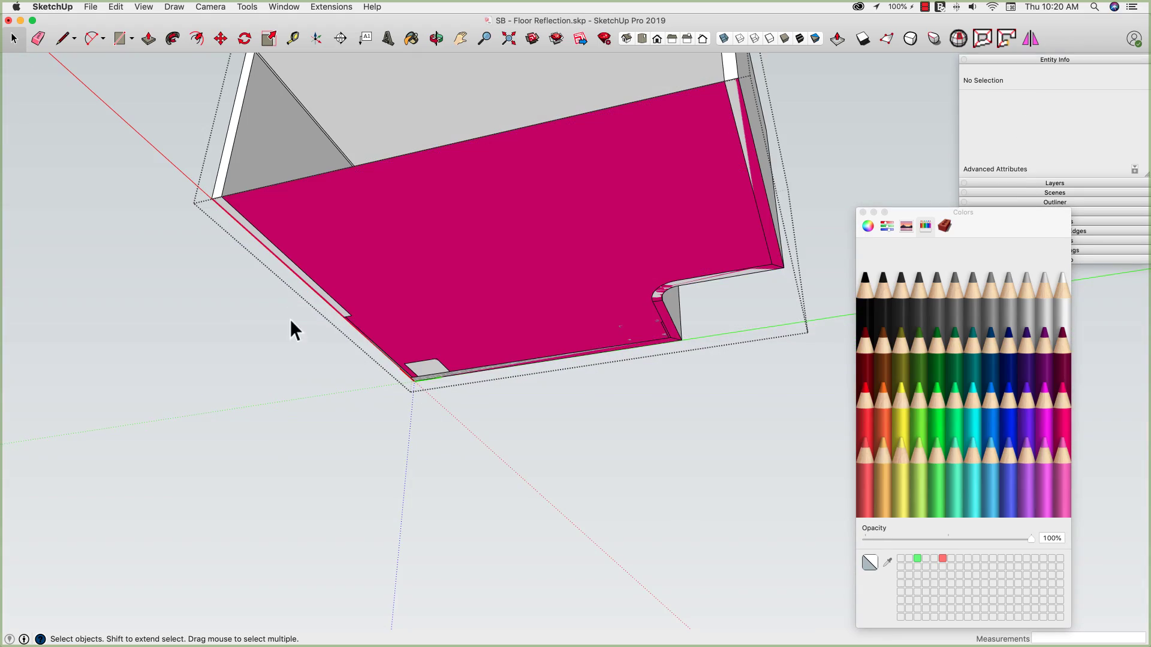
mouse_move(377, 254)
middle_down()
mouse_move(410, 302)
mouse_move(487, 330)
mouse_move(559, 465)
mouse_move(555, 290)
middle_up()
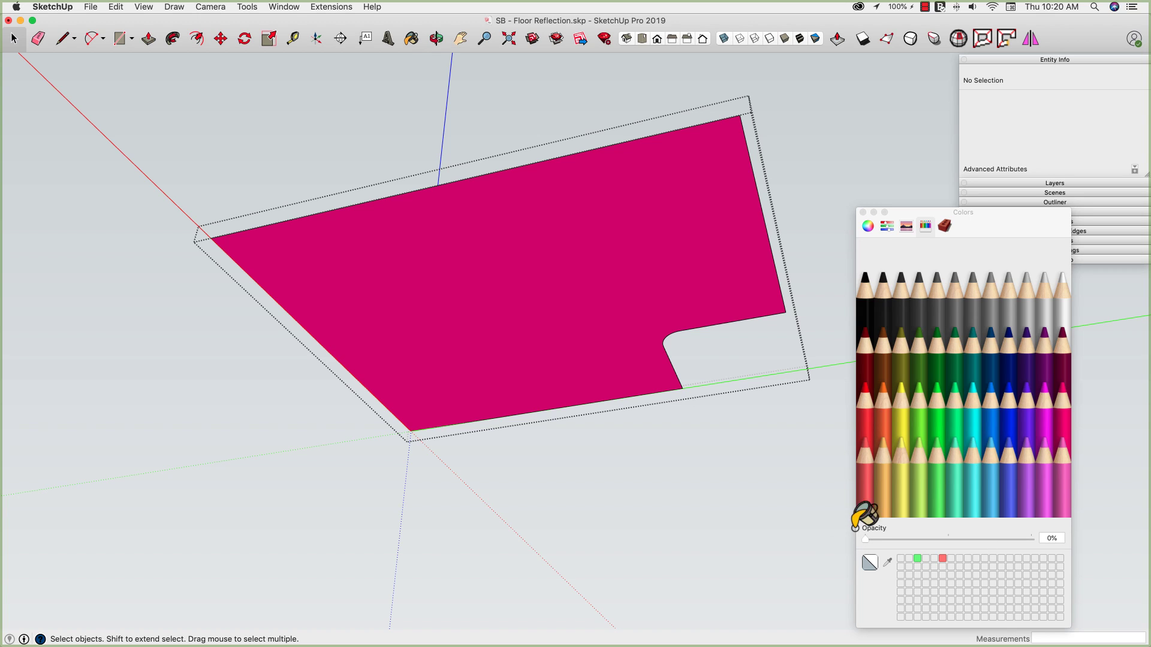
Repaint the underside of the floor face with the Strawberry pencil color at 0% opacity
key(b)
click(608, 330)
click(983, 499)
click(1062, 393)
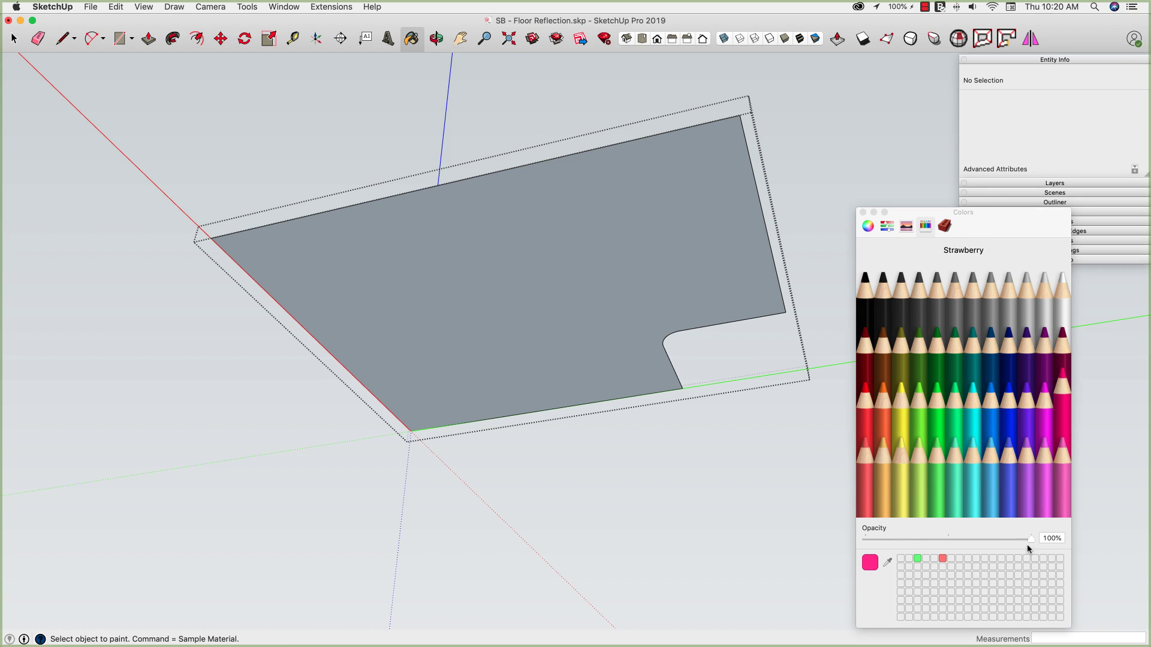
drag(1028, 538, 865, 538)
click(480, 243)
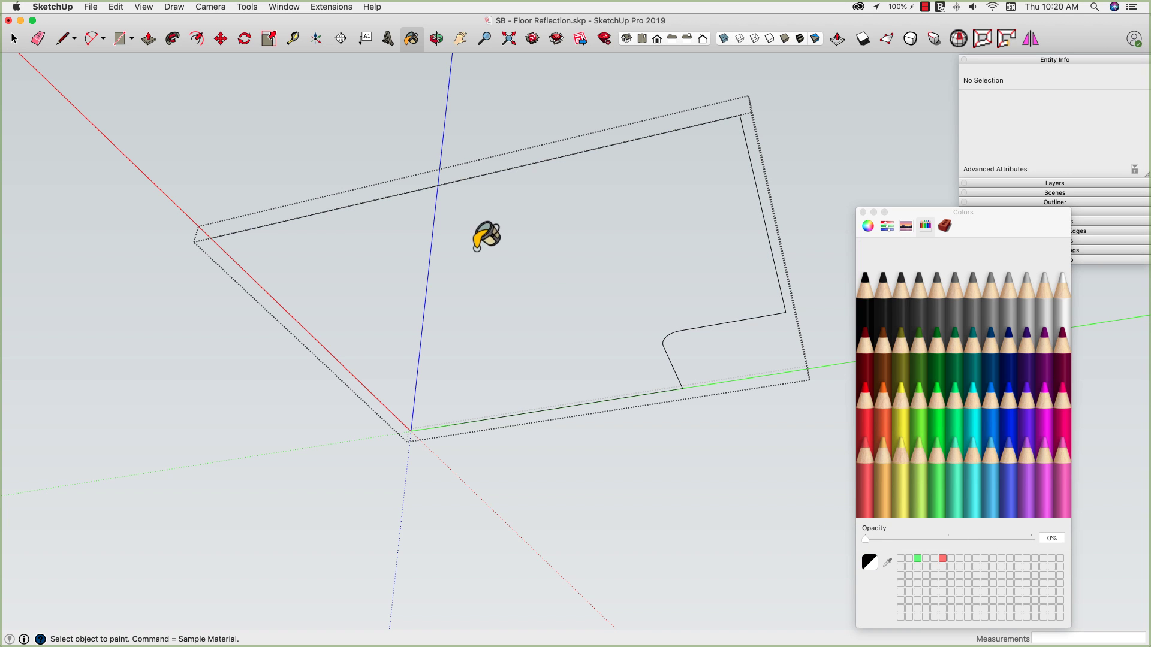
Close the floor group and the Room component, checking the floor from above and from below
middle_drag(531, 267, 517, 293)
scroll(492, 323, down, 5)
key(space)
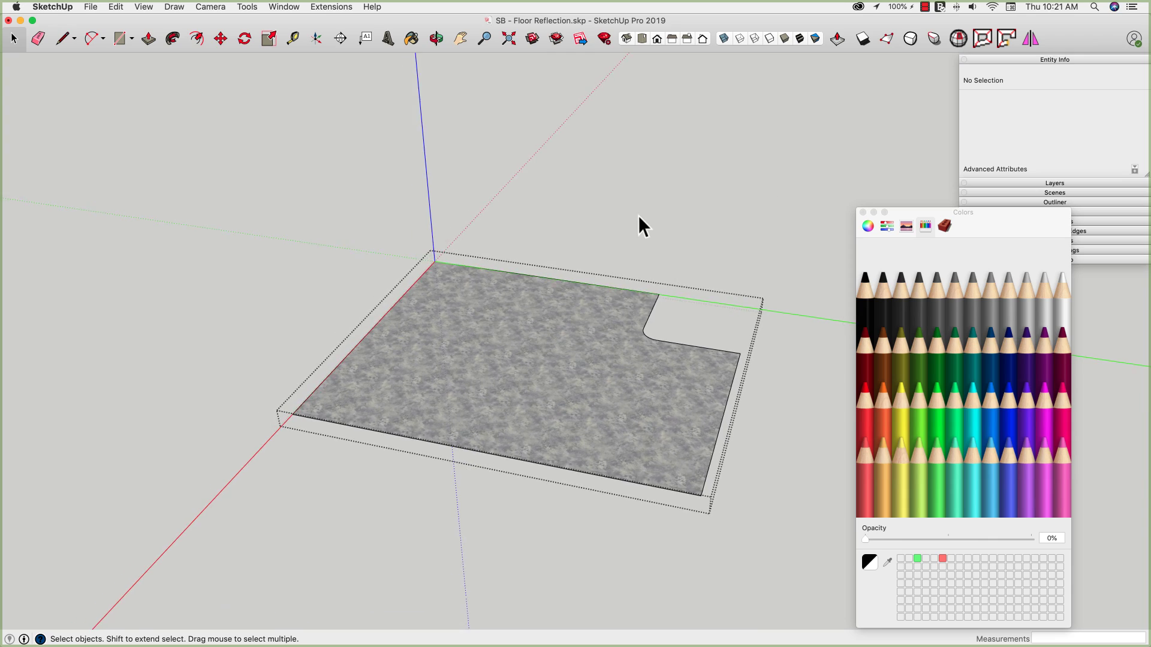
scroll(638, 216, down, 3)
middle_drag(637, 216, 750, 173)
middle_drag(809, 374, 414, 418)
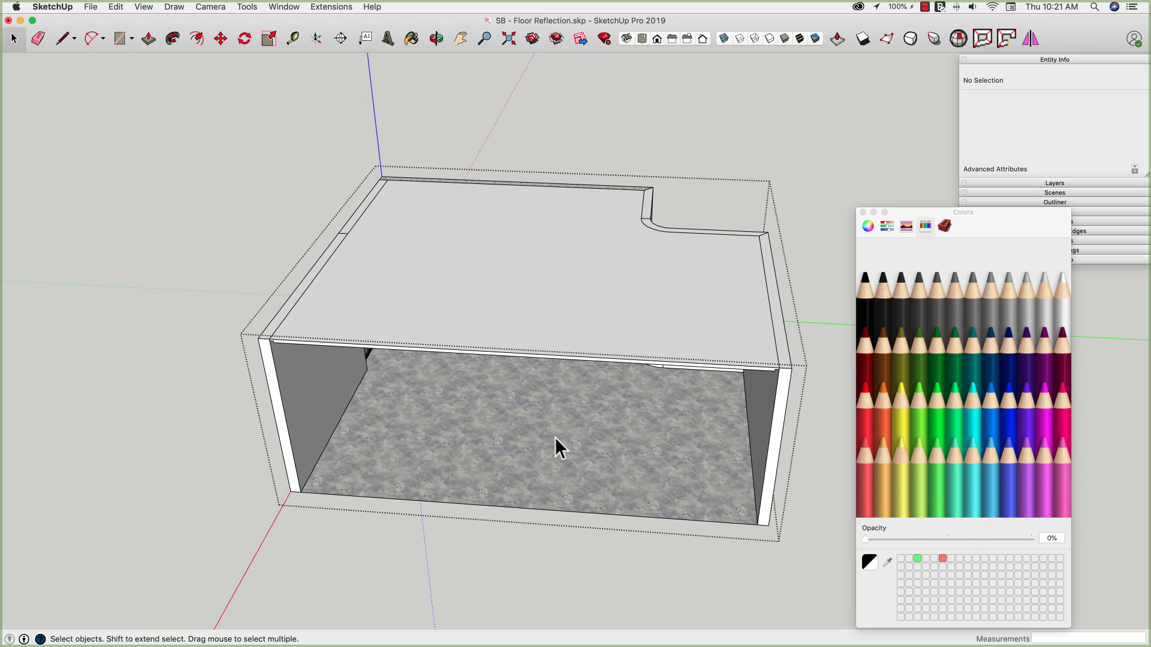
key(Page_Down)
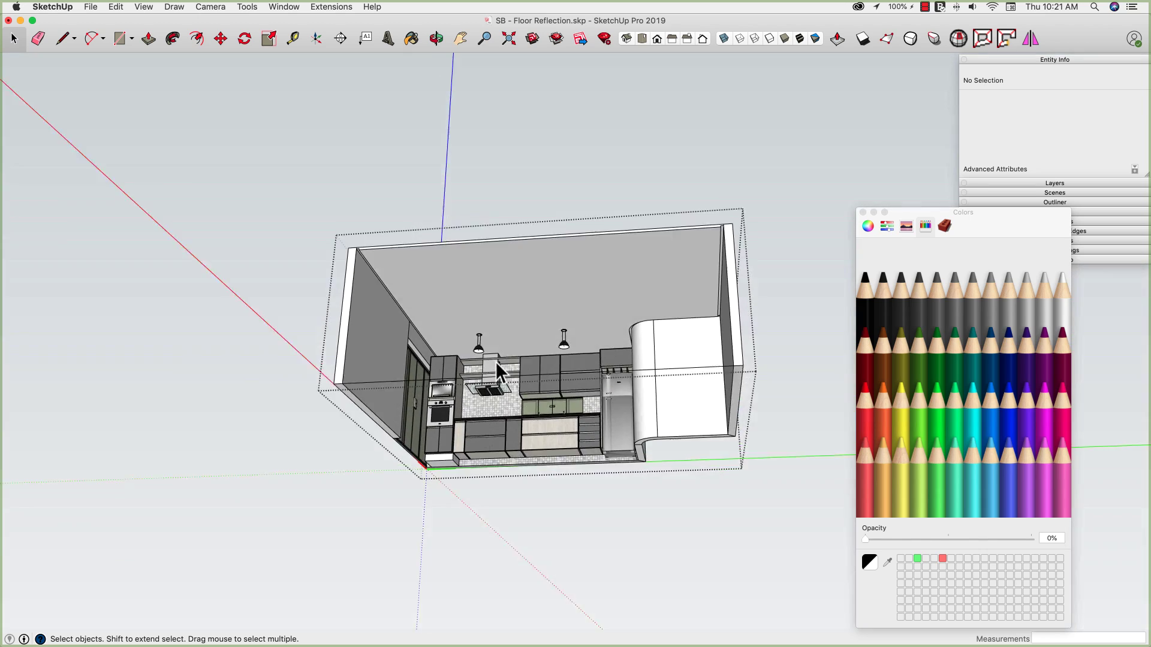
middle_drag(496, 363, 229, 303)
click(229, 304)
key(Page_Down)
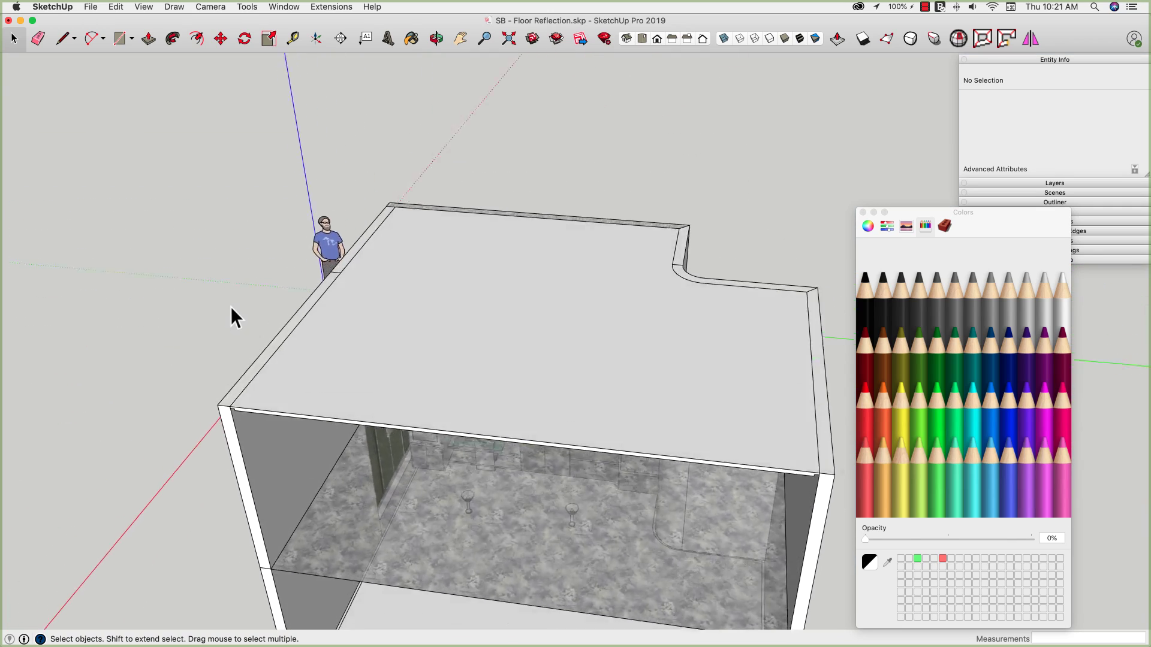
Examine the floor reflection from inside the kitchen and compare it with the human figure standing outside the Room component
key(Page_Down)
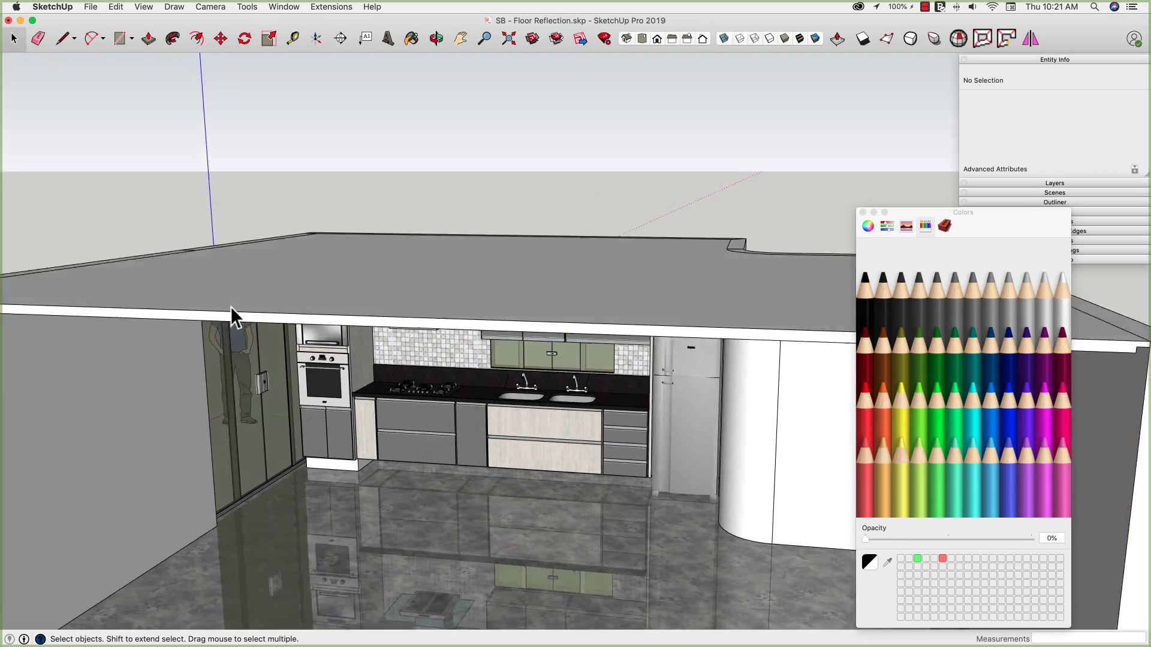
key(Page_Down)
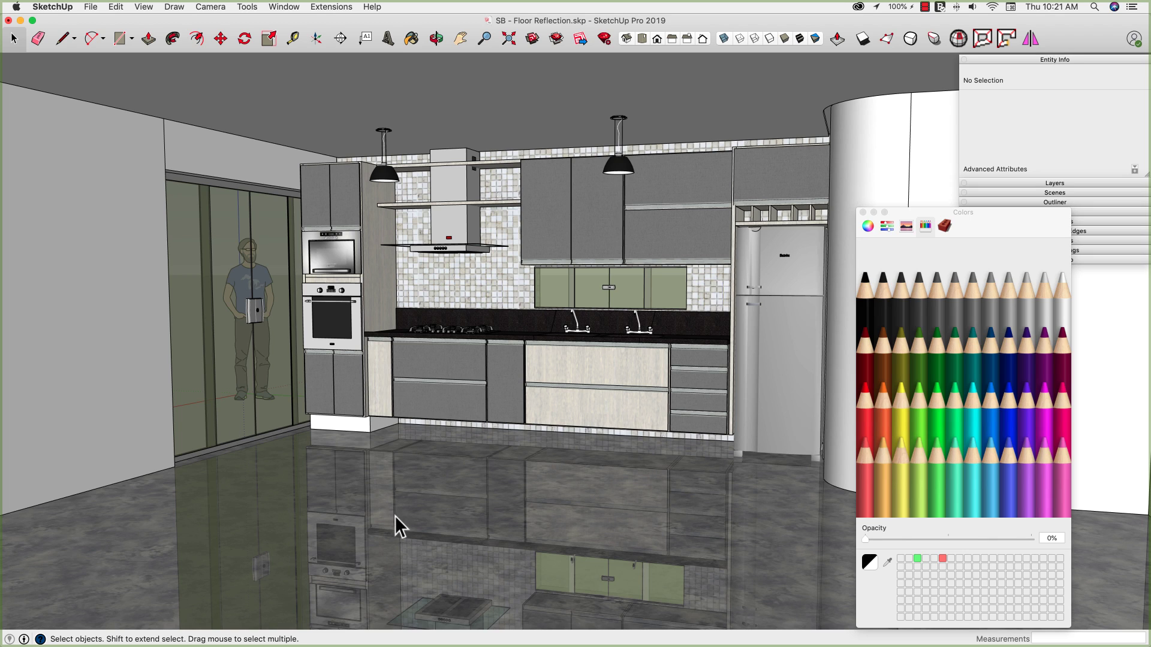
scroll(335, 390, up, 1)
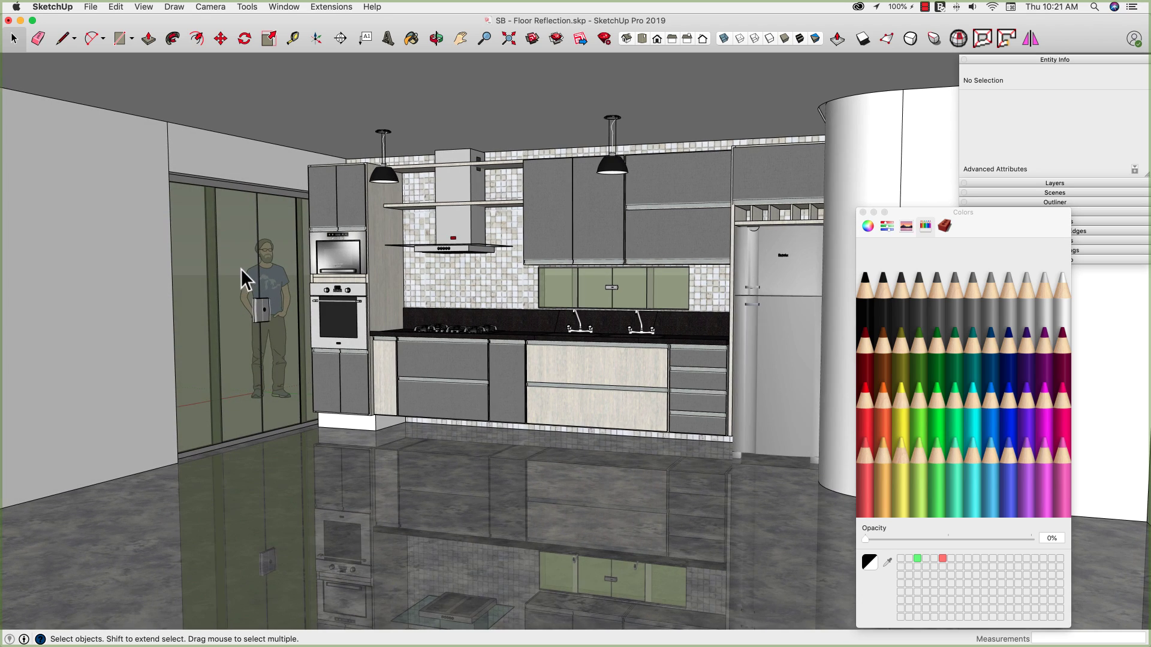
scroll(599, 520, up, 1)
scroll(285, 455, up, 2)
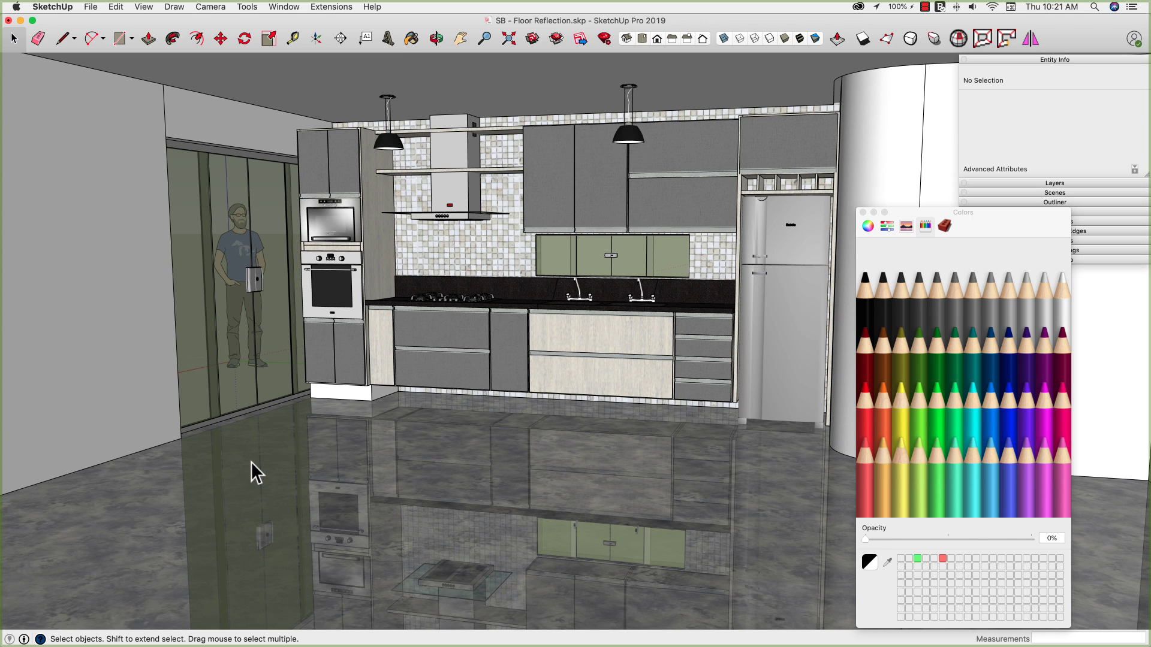
scroll(250, 462, down, 6)
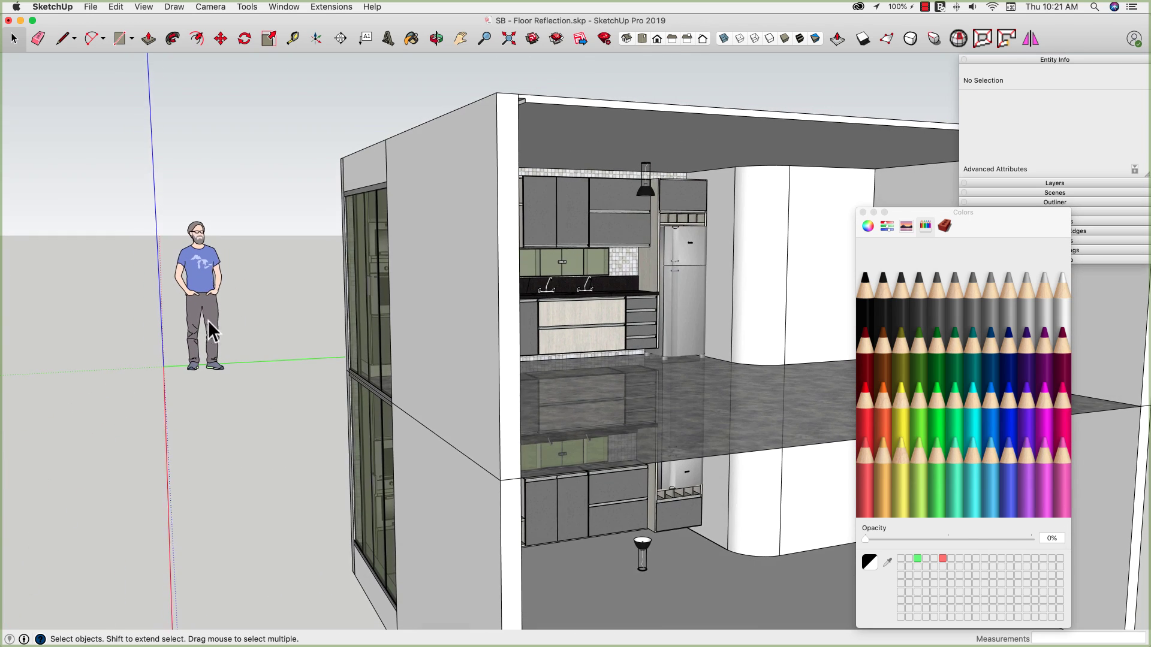
scroll(432, 371, up, 5)
scroll(470, 376, up, 5)
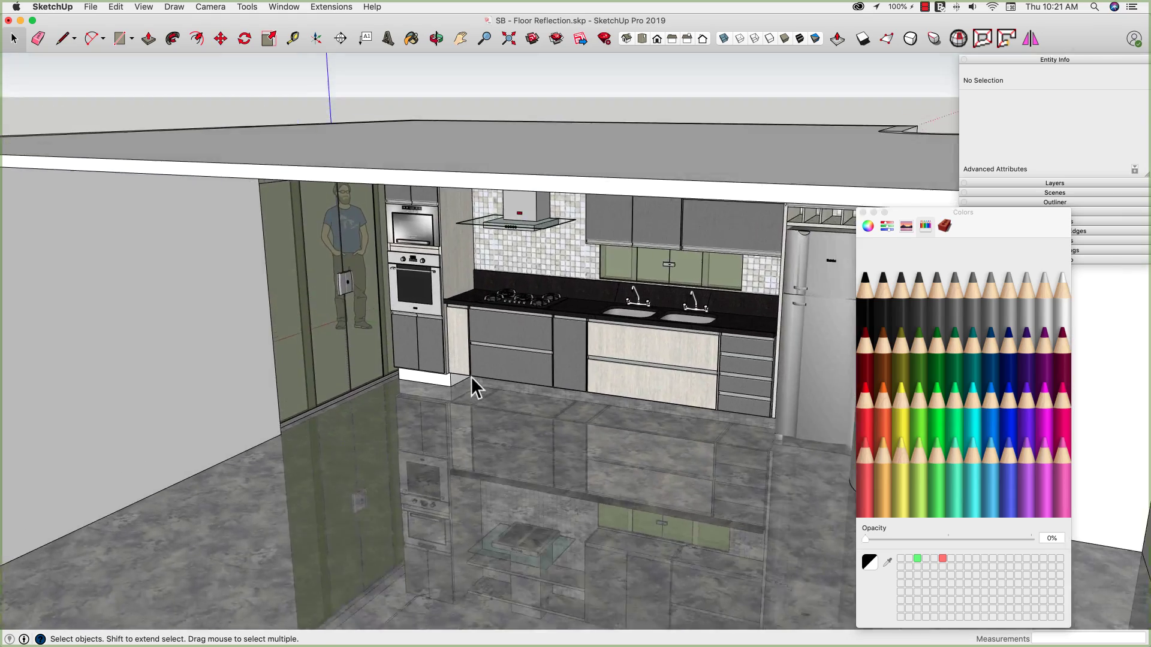
scroll(348, 384, down, 6)
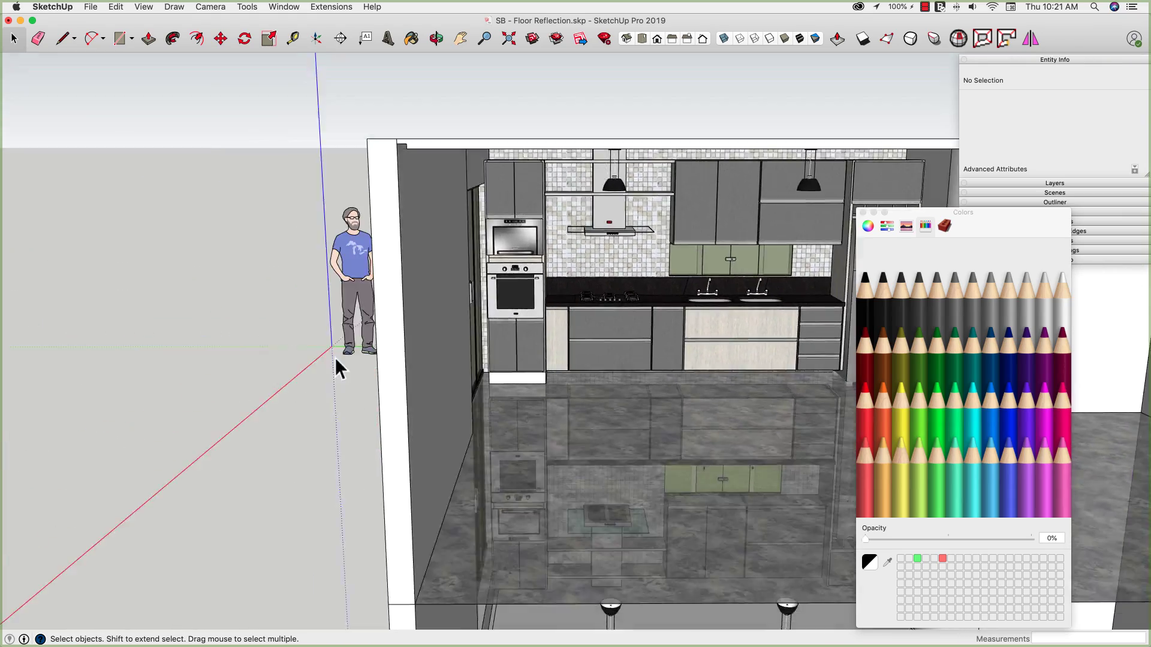
Cut the human figure standing beside the model and paste it in place inside the upper Room component
click(334, 288)
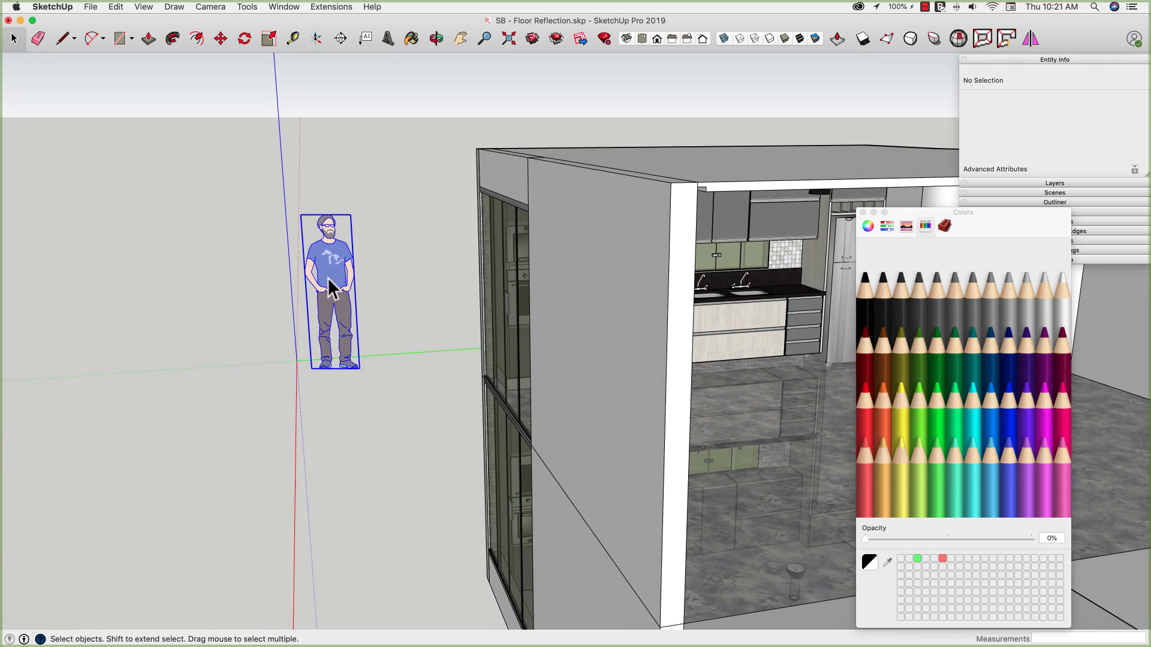
click(117, 6)
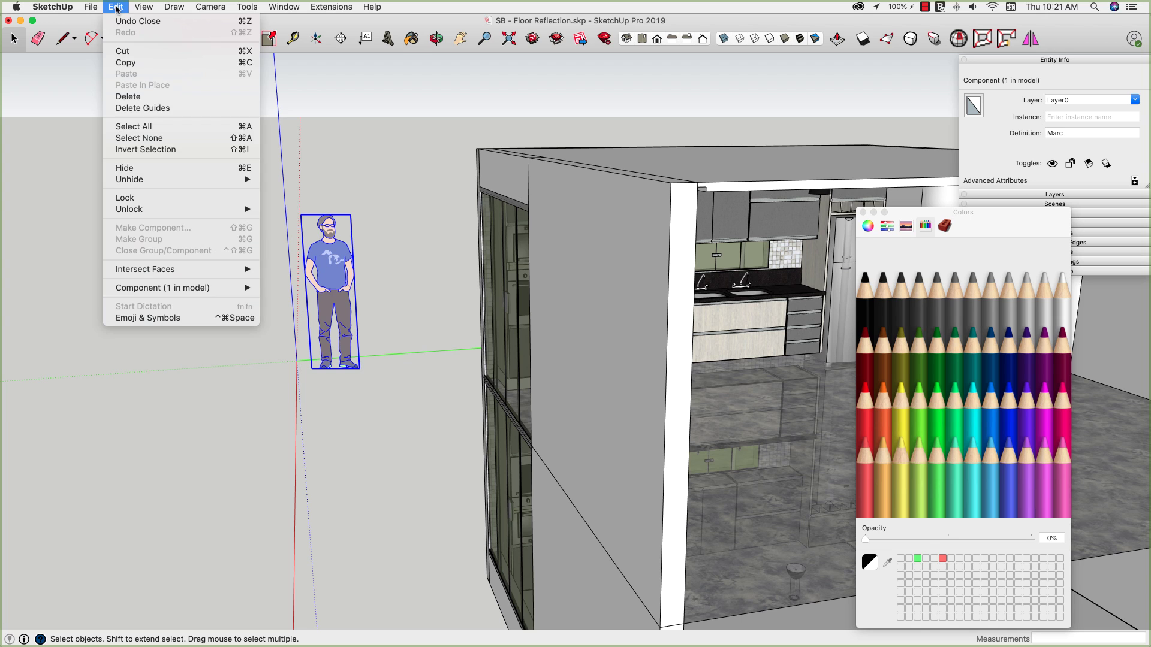
click(125, 52)
double_click(632, 226)
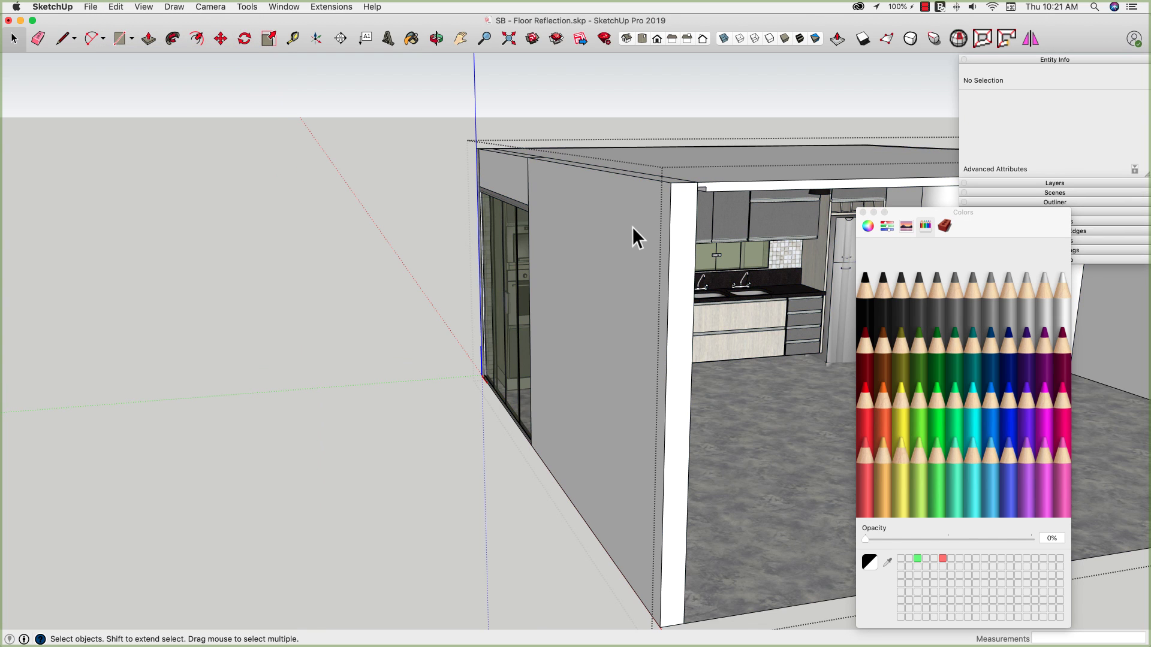
click(121, 7)
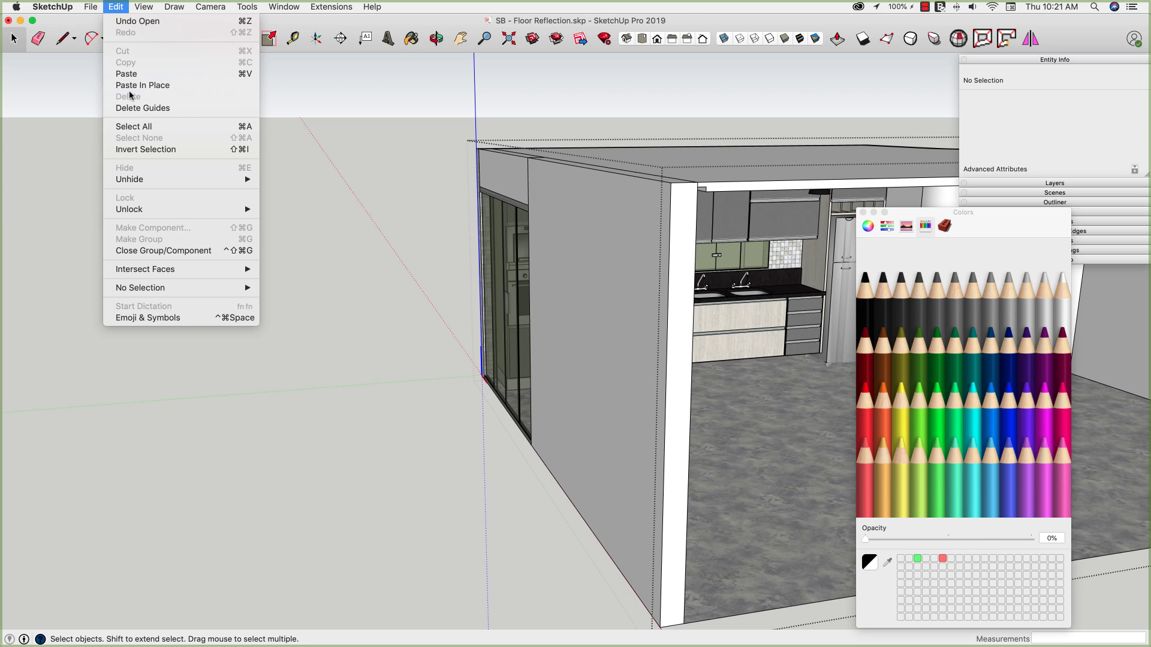
click(130, 85)
click(150, 135)
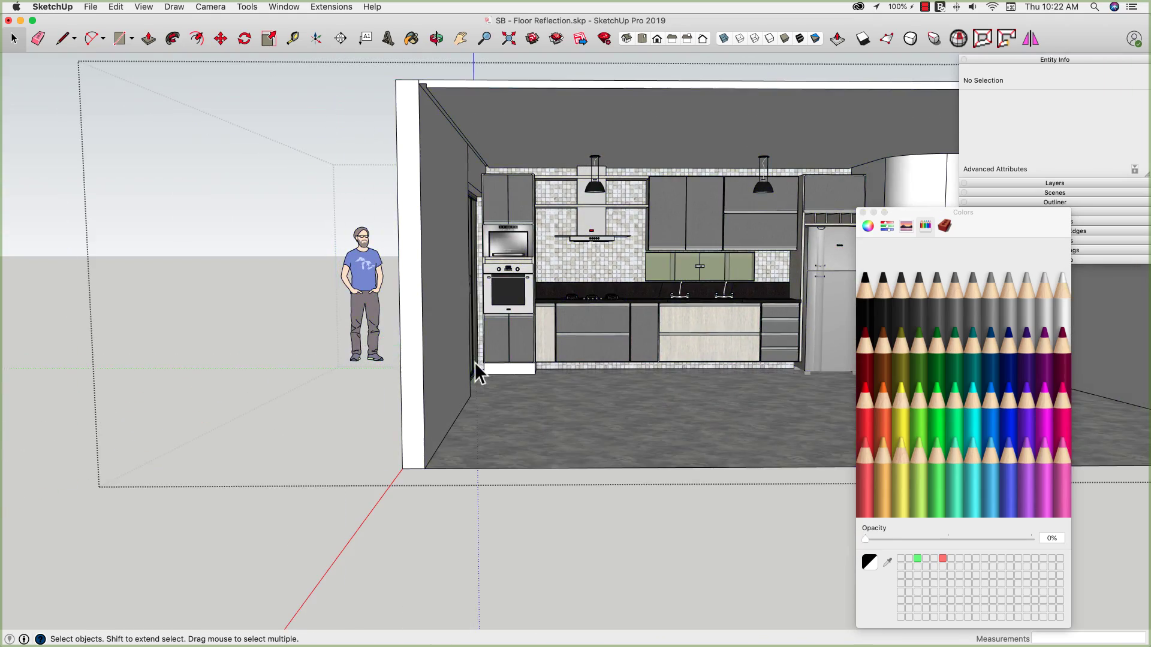
Erase the human figure from the Room component and close the component
key(e)
click(379, 321)
key(space)
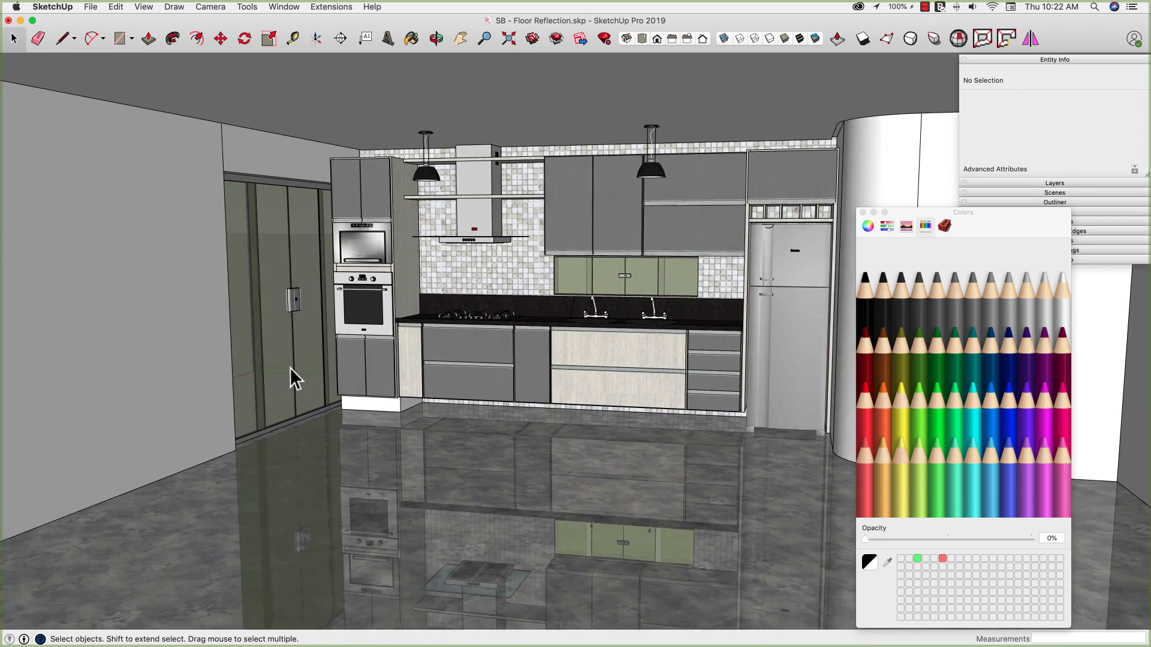
Close the Colors window and collapse Entity Info to clear the view of the kitchen
click(862, 212)
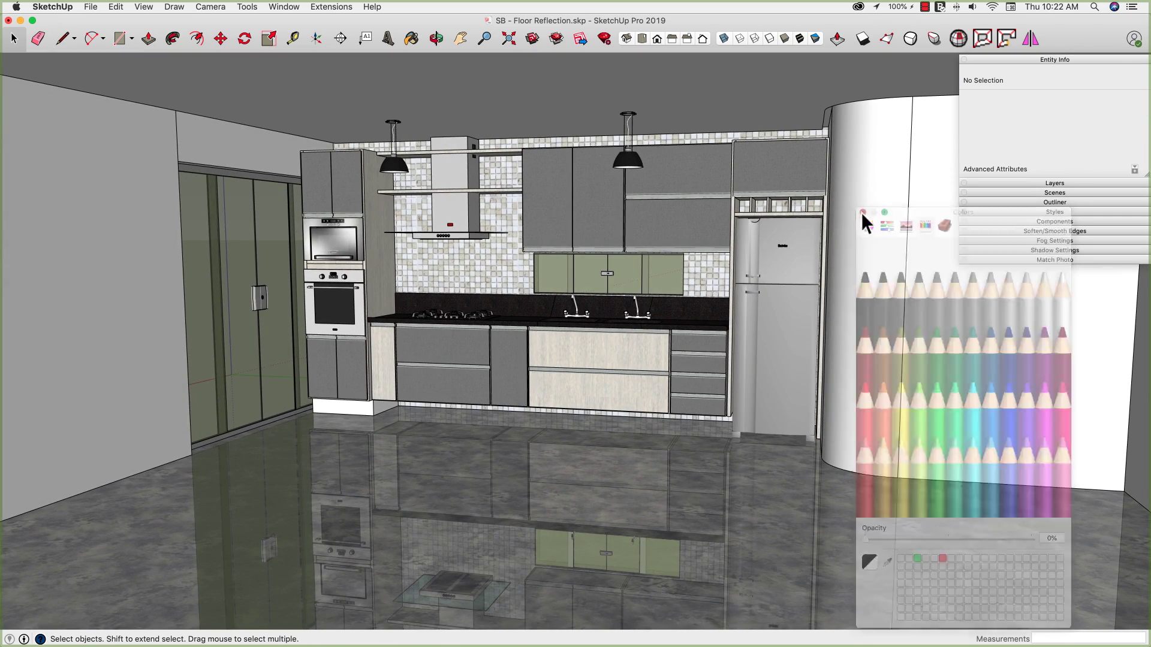
click(997, 58)
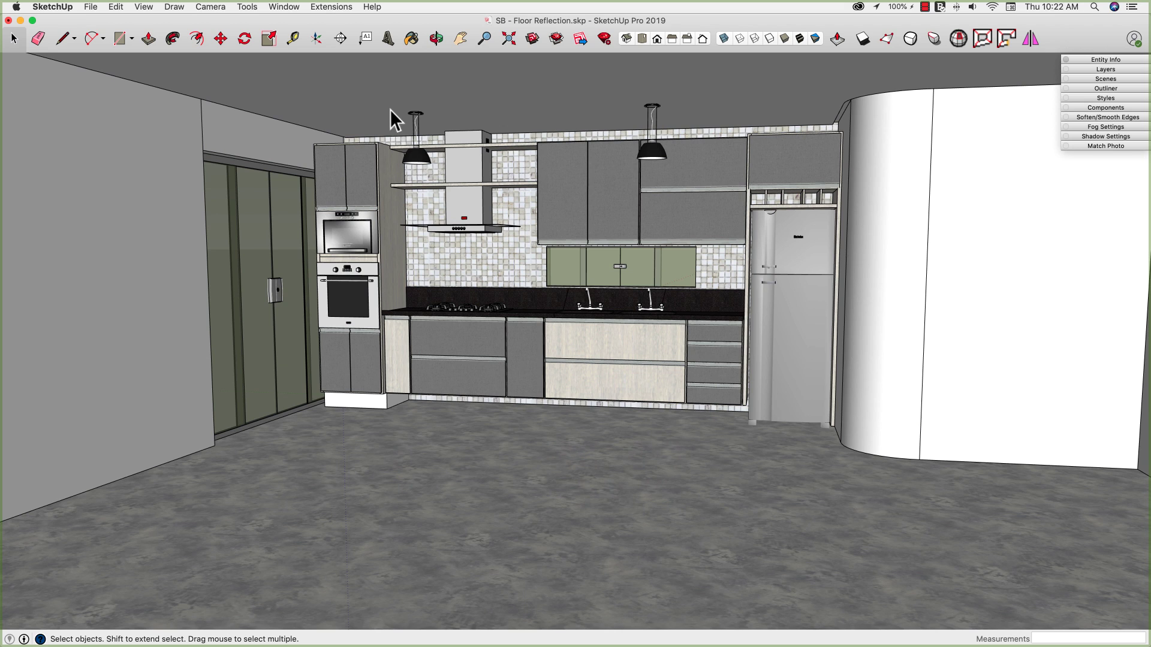
Inside the pendant lamp group, move the lamp nearest the ovens toward the other lamp, and check its reflection in the floor
double_click(418, 162)
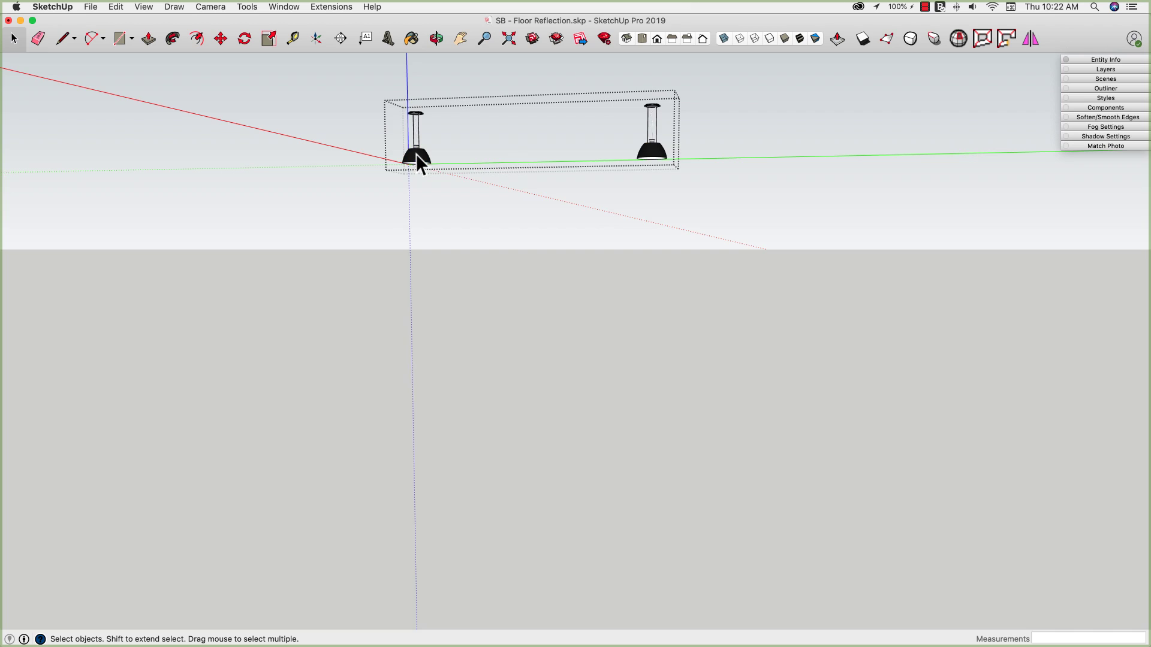
click(414, 129)
key(m)
click(414, 223)
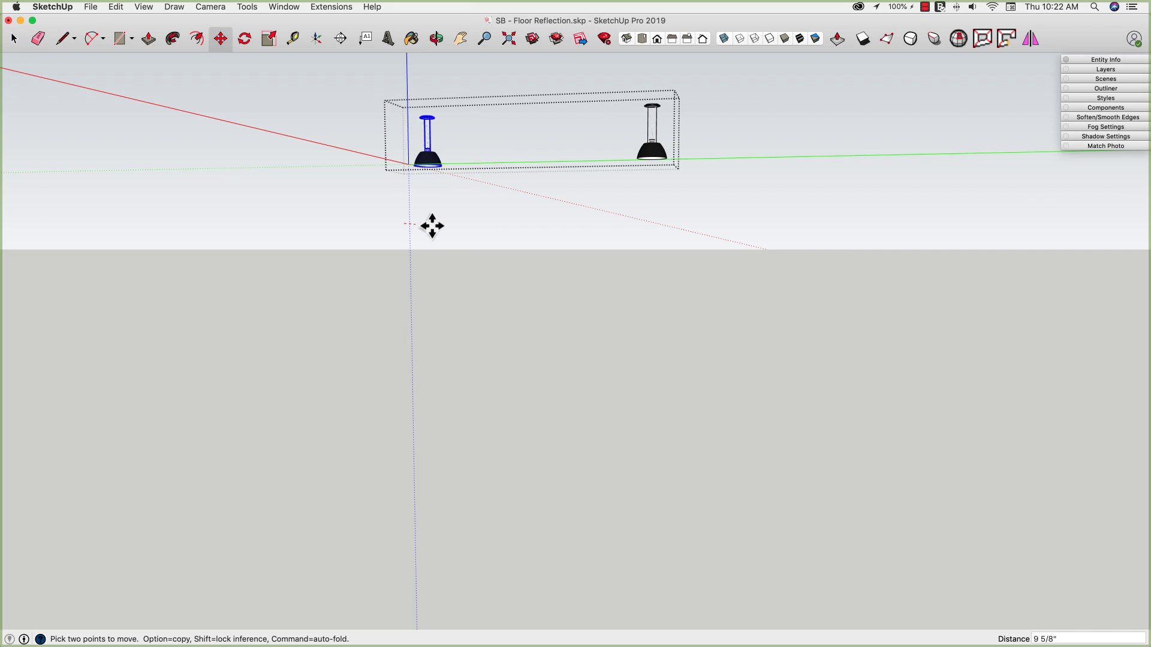
click(499, 218)
key(space)
click(260, 207)
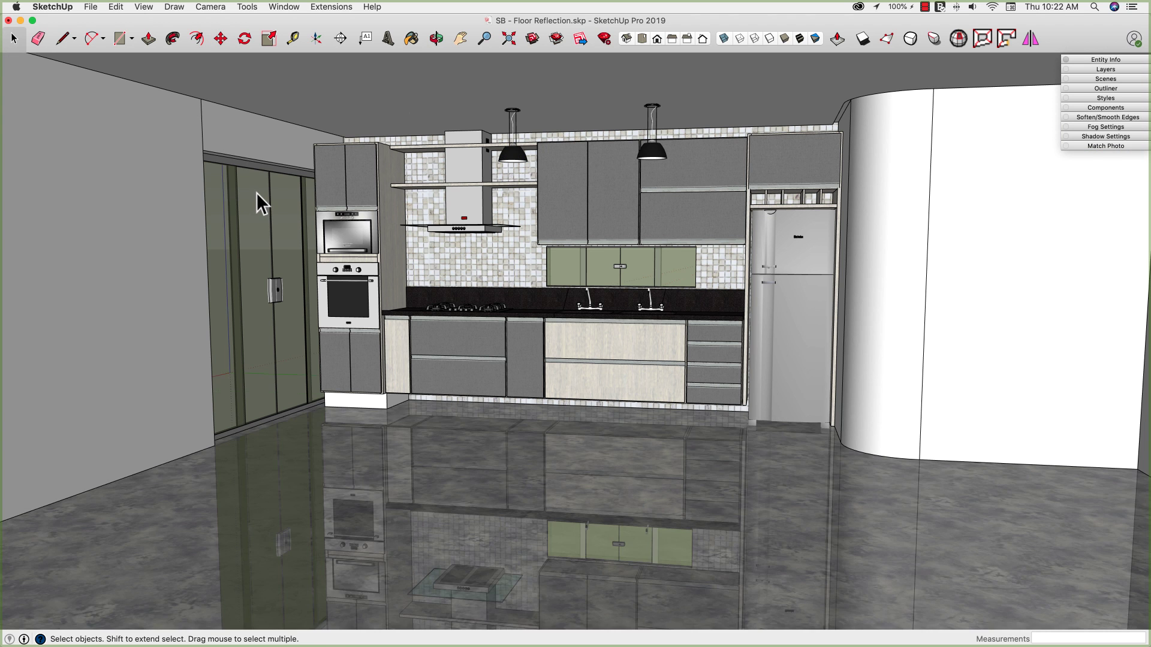
scroll(556, 562, up, 5)
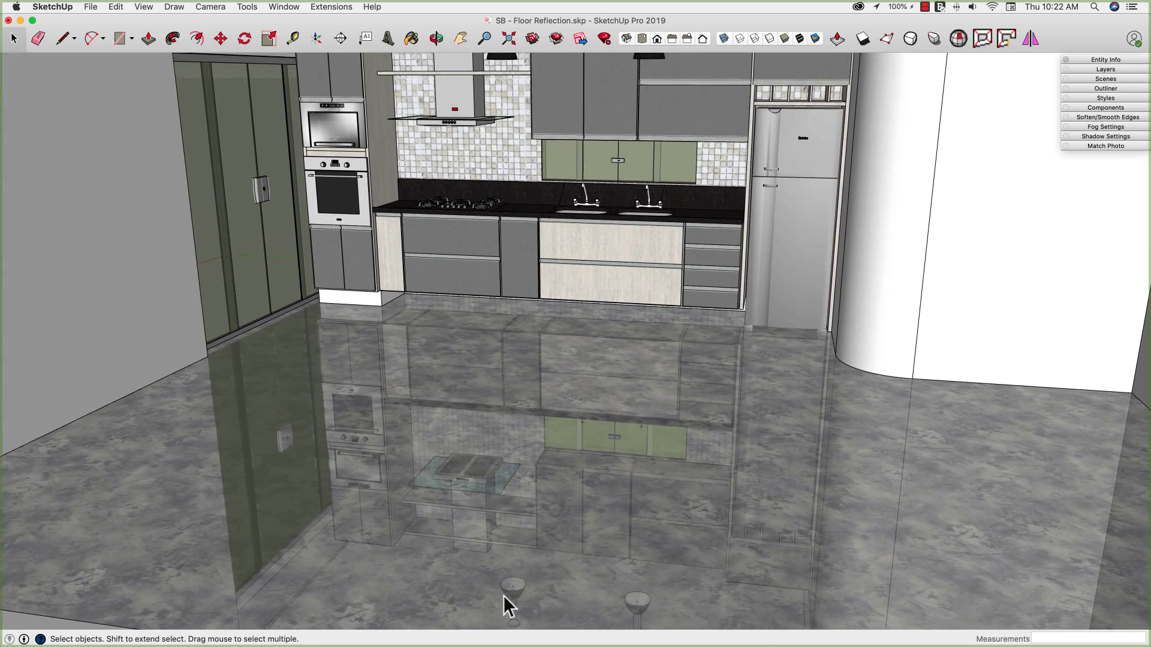
shift+middle_drag(502, 595, 503, 617)
scroll(502, 613, up, 3)
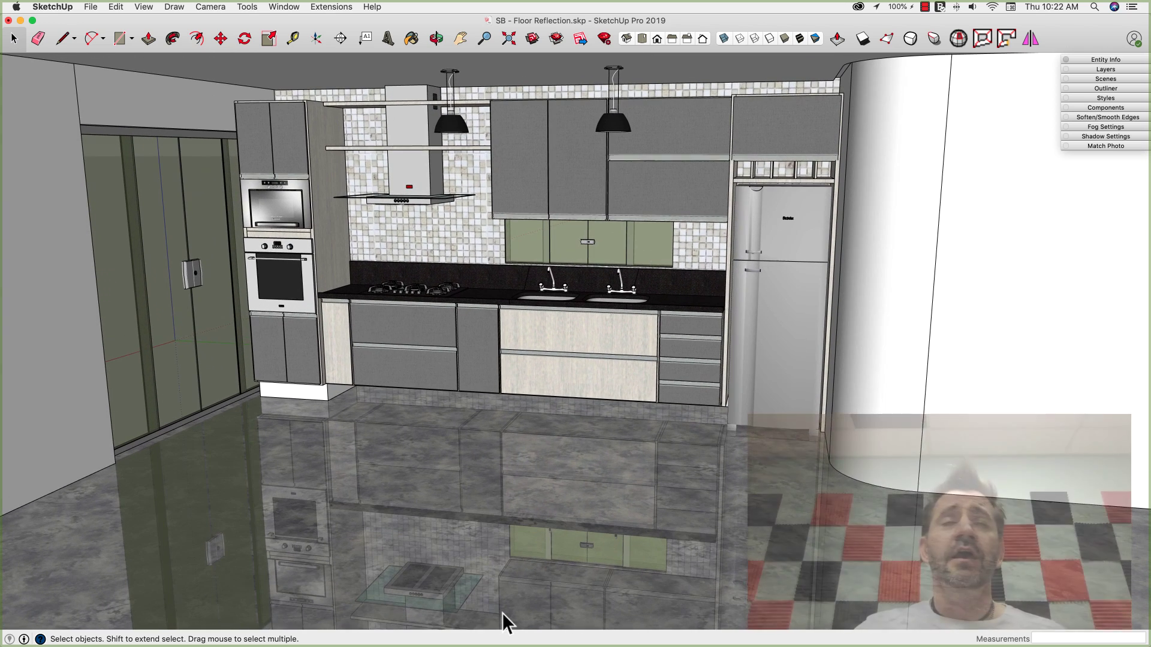